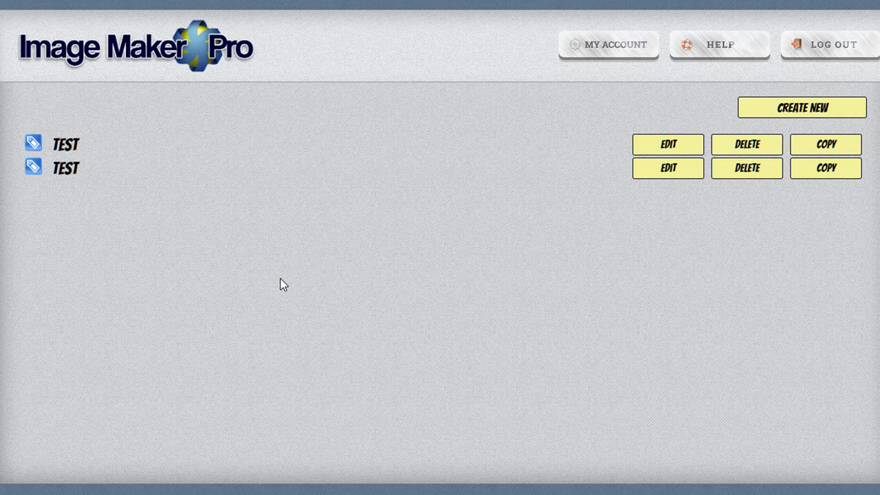
# Create a new graphic named "Go-Giver 1" and open it for editing
pyautogui.click(794, 114)
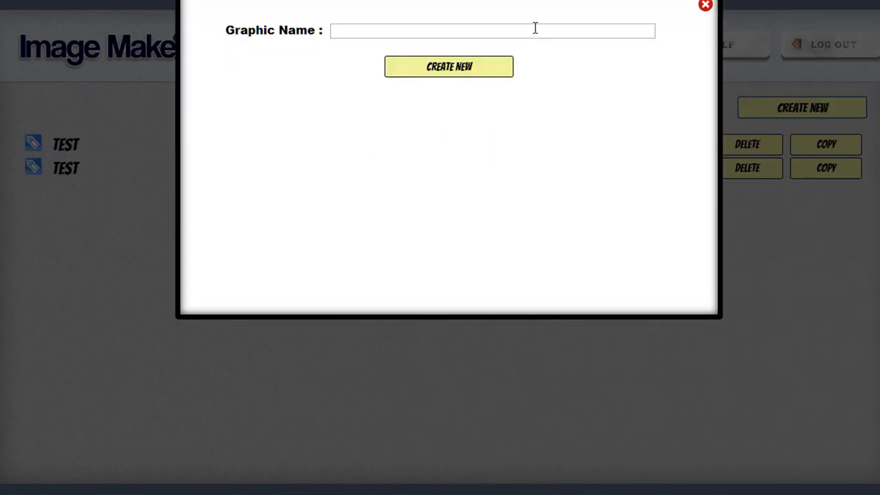
pyautogui.click(535, 27)
pyautogui.write('Go')
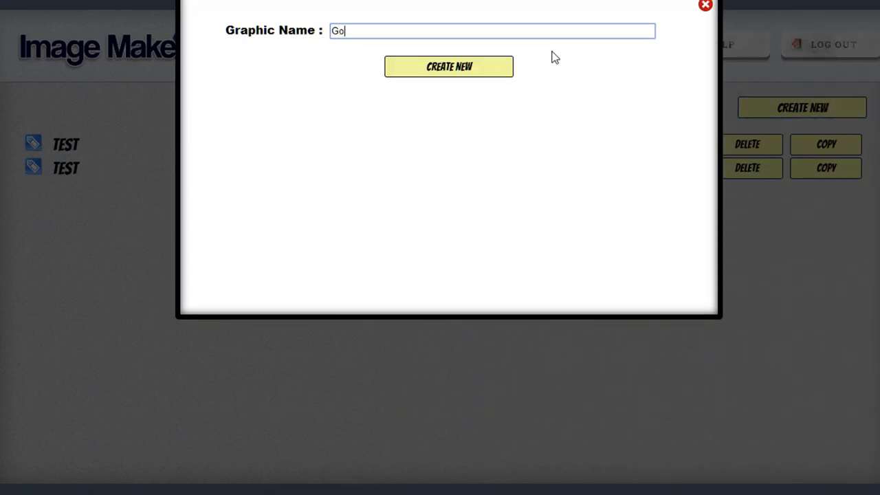
pyautogui.write('-Giver 1')
pyautogui.press('Return')
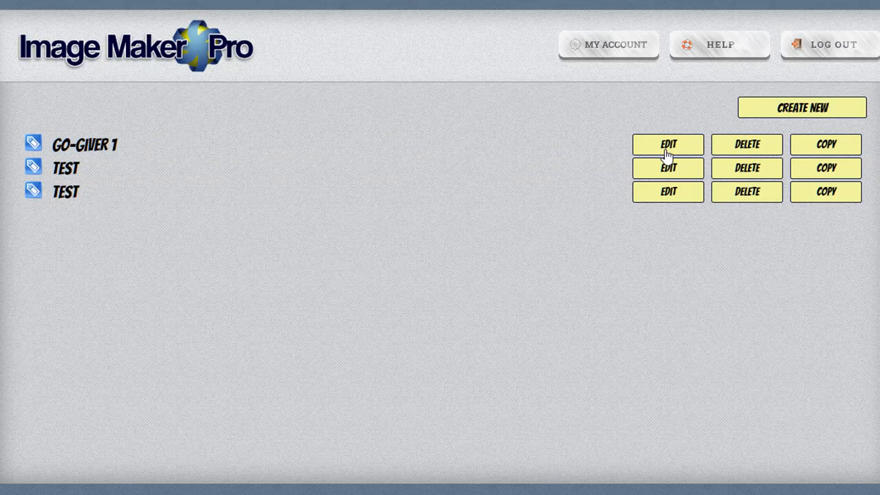
pyautogui.click(667, 154)
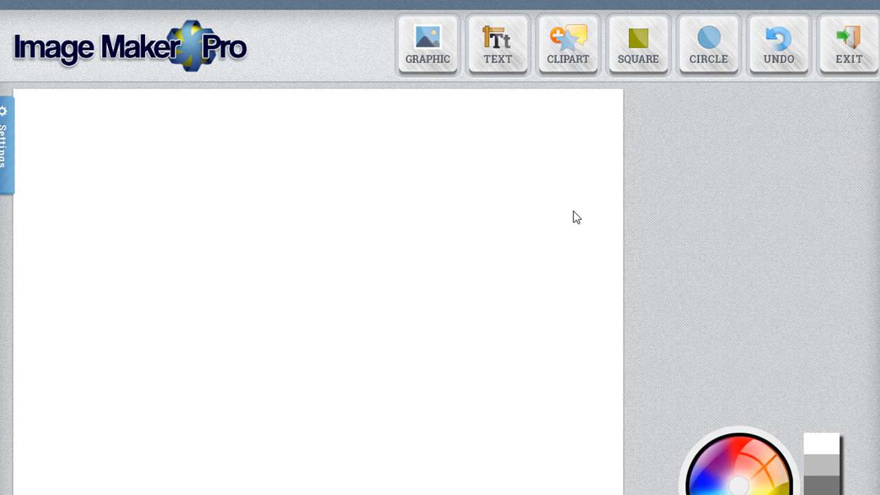
# Set the canvas width to 500 and the canvas height to 500
pyautogui.scroll(-3, 305, 389)
pyautogui.scroll(3, 318, 357)
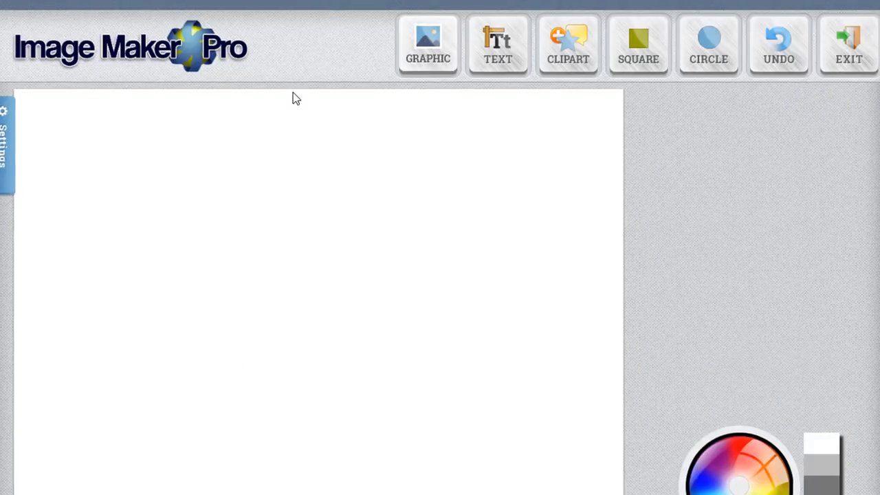
pyautogui.moveTo(7, 153)
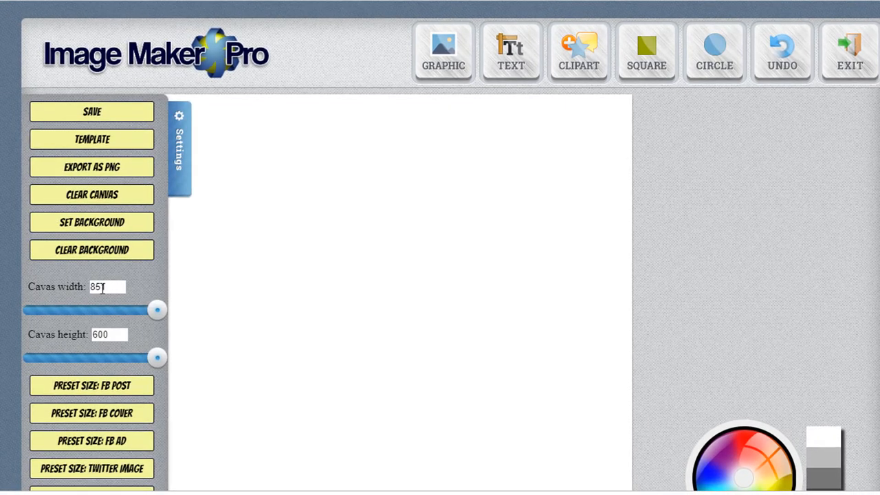
pyautogui.doubleClick(102, 289)
pyautogui.write('500')
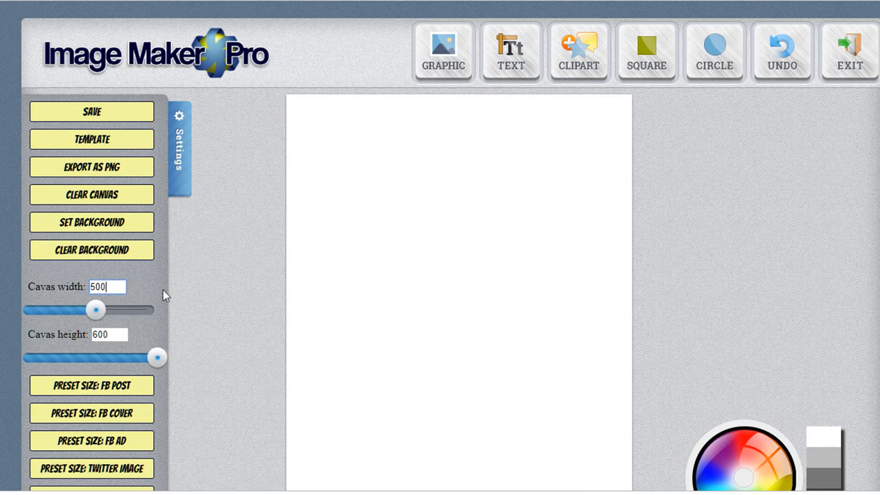
pyautogui.doubleClick(102, 334)
pyautogui.write('500')
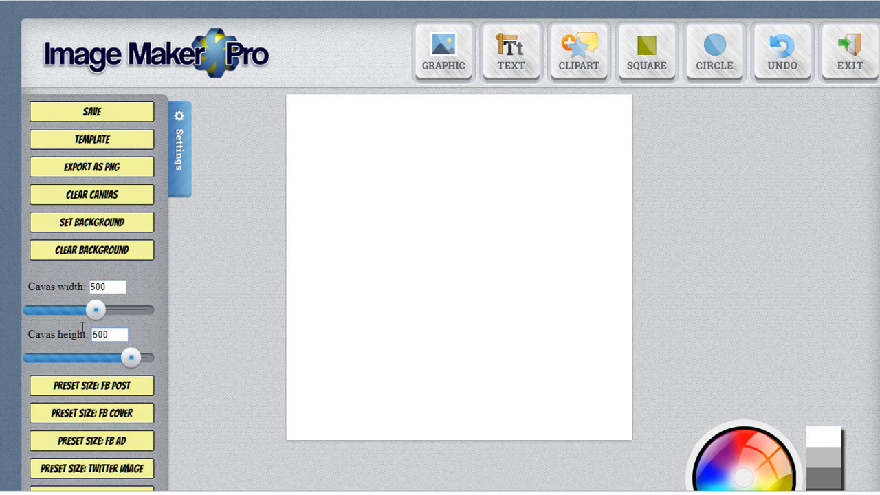
pyautogui.click(110, 287)
# Check the source options for setting a canvas background, leaving the background unset
pyautogui.click(113, 228)
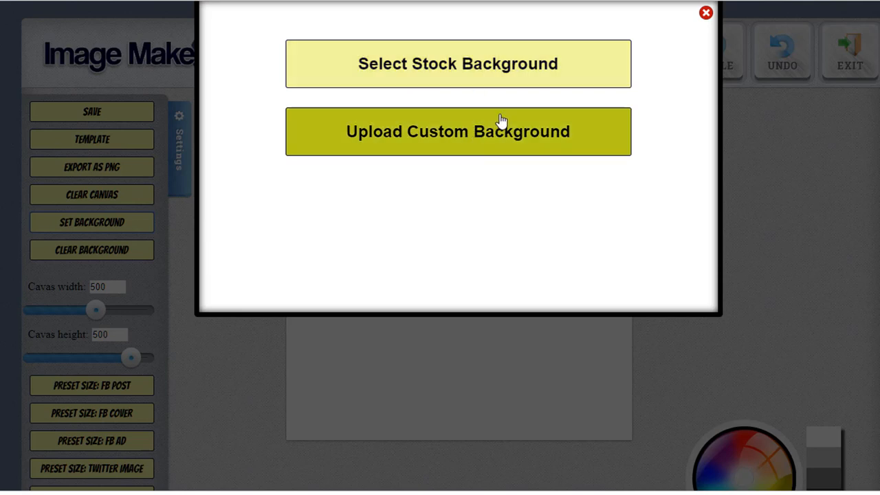
pyautogui.click(705, 13)
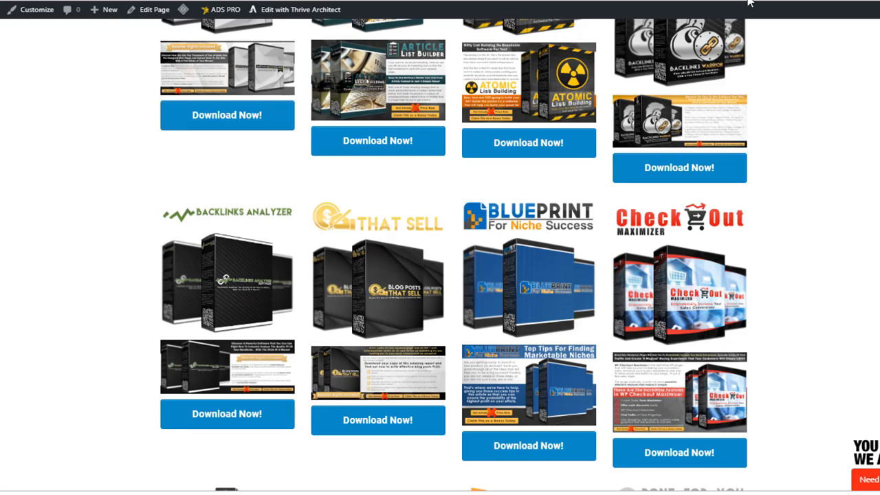
# Switch to the product download page and look through its box-shot images as far as Going Viral
pyautogui.scroll(10, 475, 235)
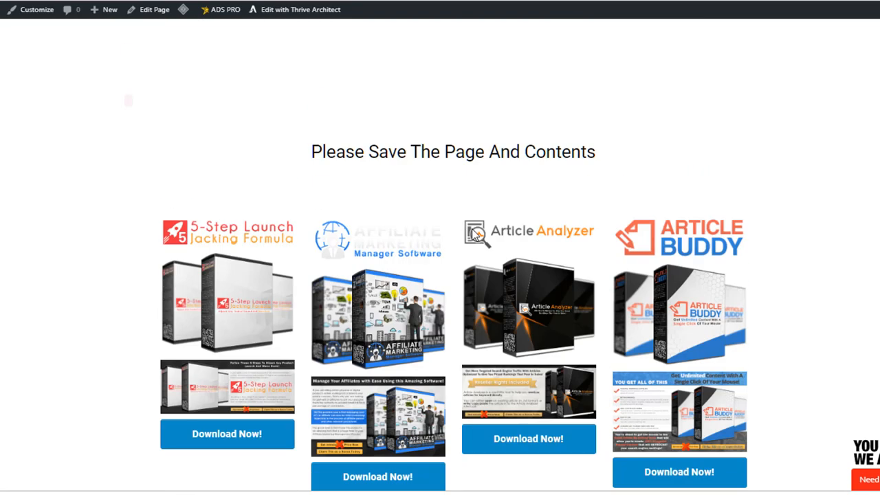
pyautogui.scroll(-3, 494, 361)
pyautogui.scroll(1, 490, 356)
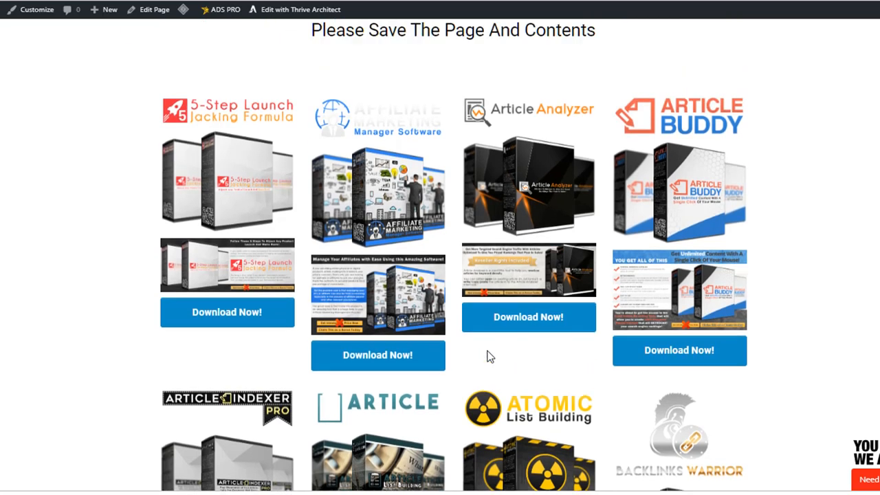
pyautogui.scroll(2, 490, 356)
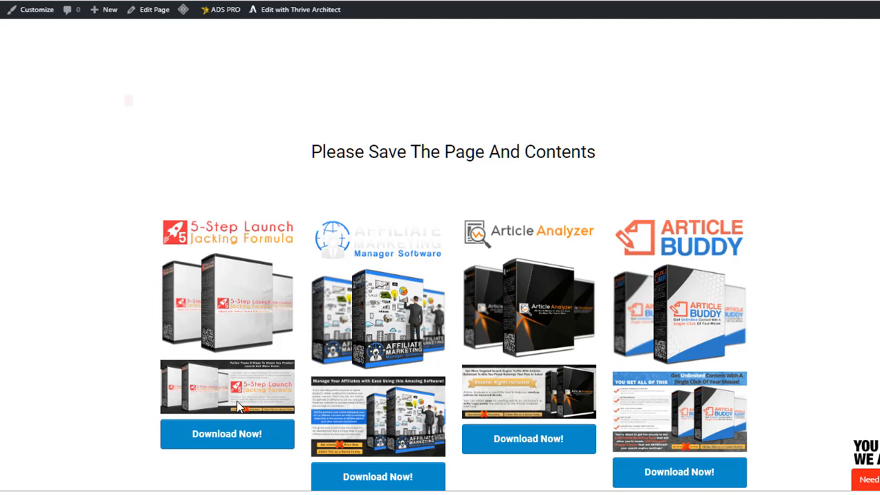
pyautogui.scroll(-5, 223, 393)
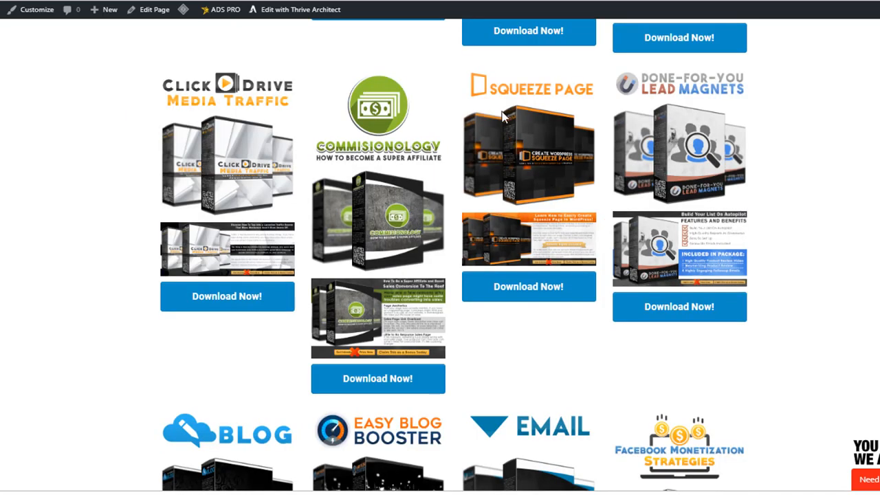
pyautogui.scroll(-2, 383, 329)
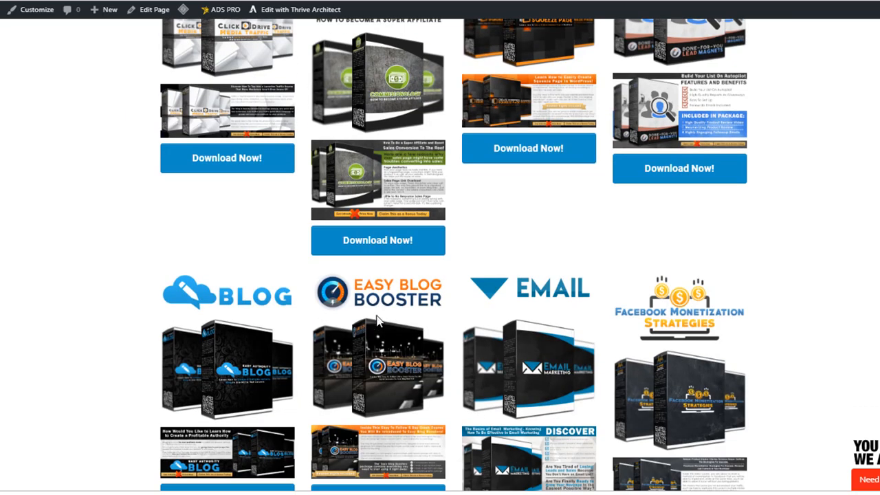
pyautogui.scroll(-5, 704, 290)
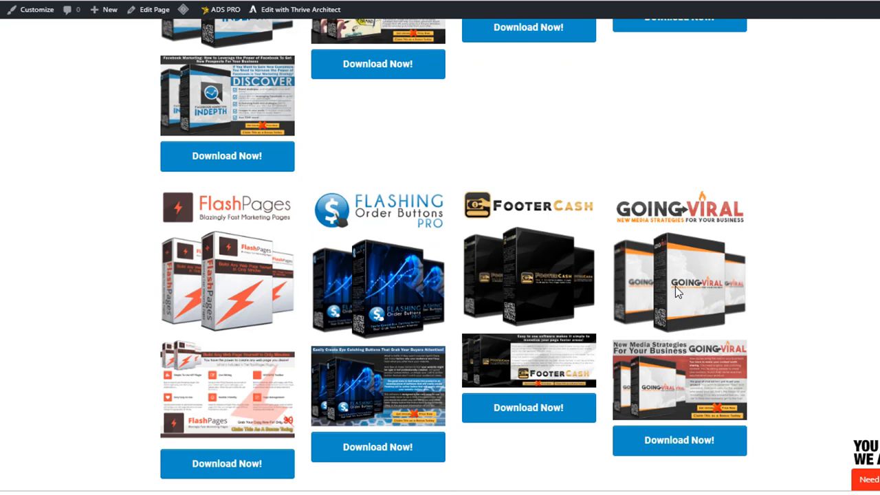
pyautogui.rightClick(675, 286)
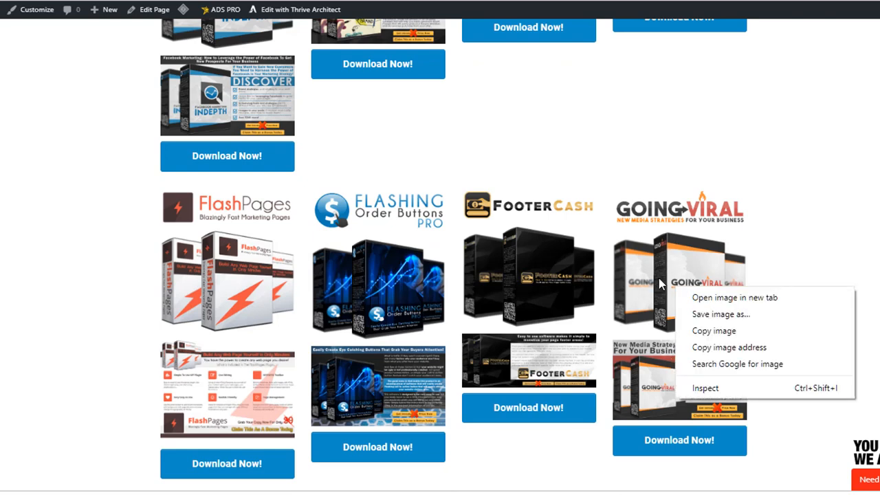
pyautogui.click(854, 233)
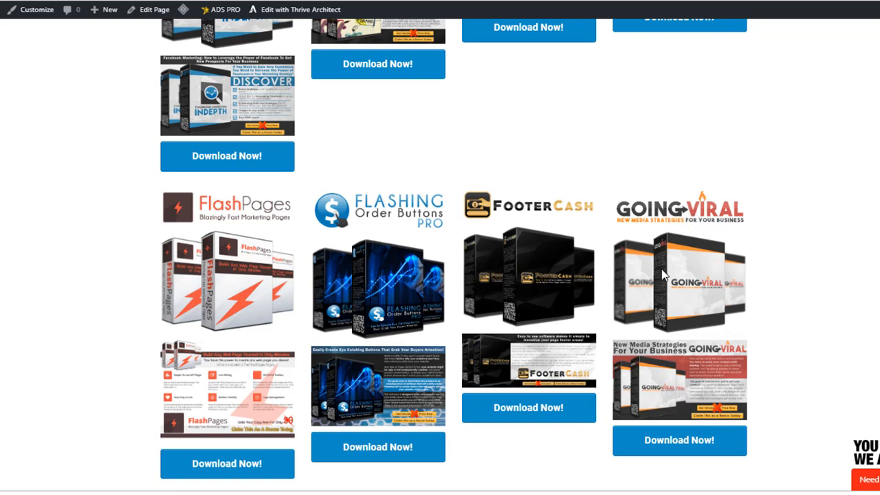
pyautogui.rightClick(652, 209)
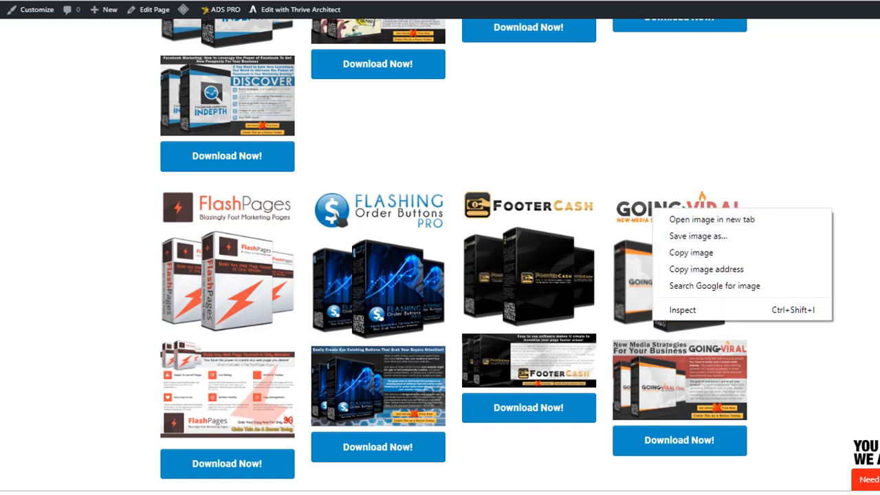
pyautogui.click(827, 210)
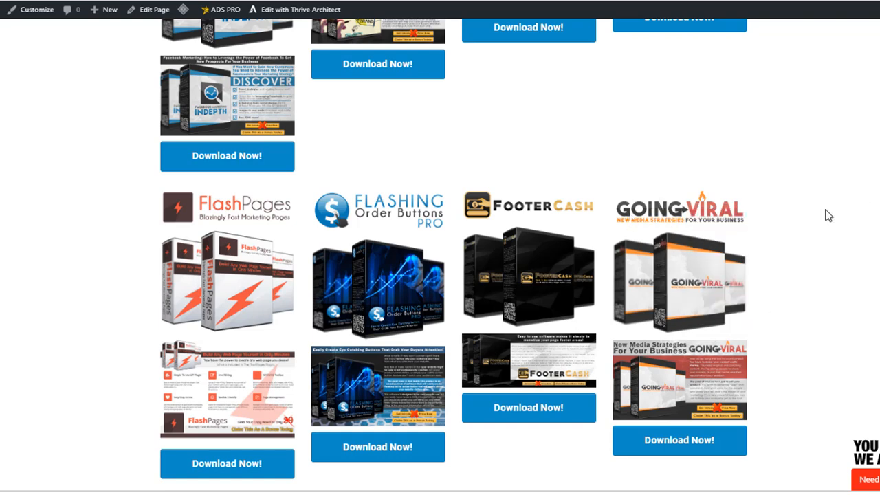
# Save the Going Viral box-shot image from the page as Going+Viral+Boxshot.png
pyautogui.rightClick(686, 271)
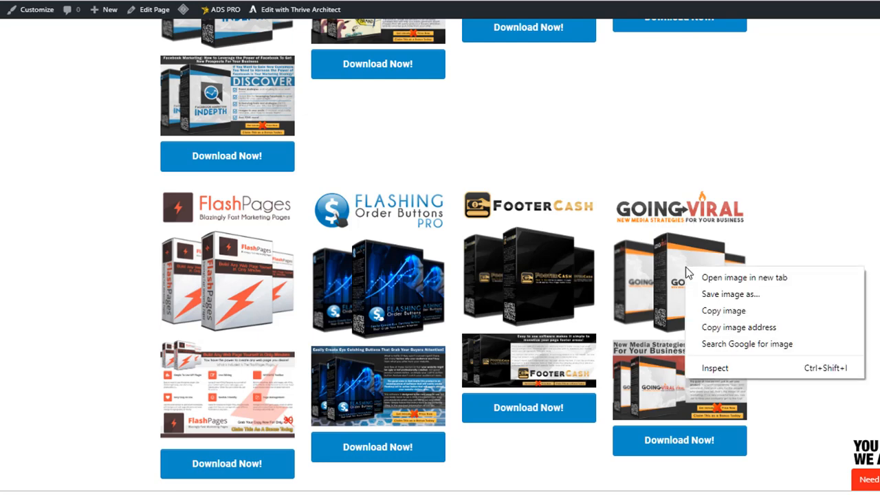
pyautogui.click(736, 296)
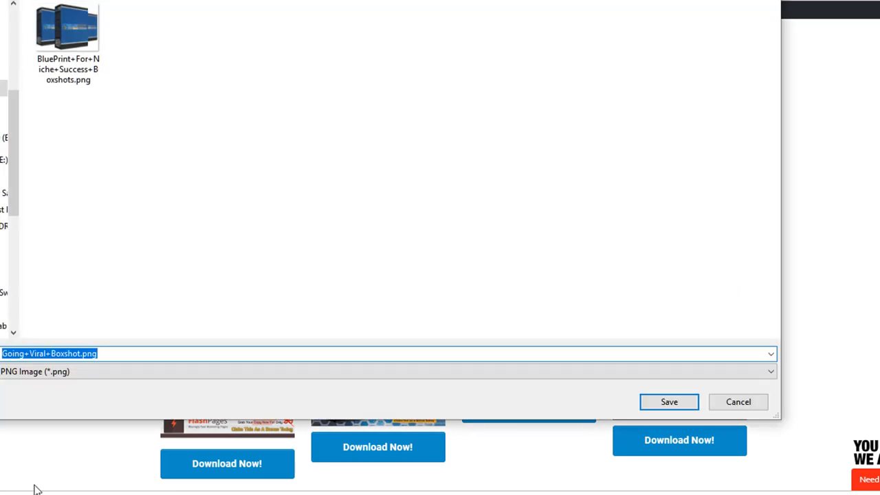
pyautogui.click(667, 403)
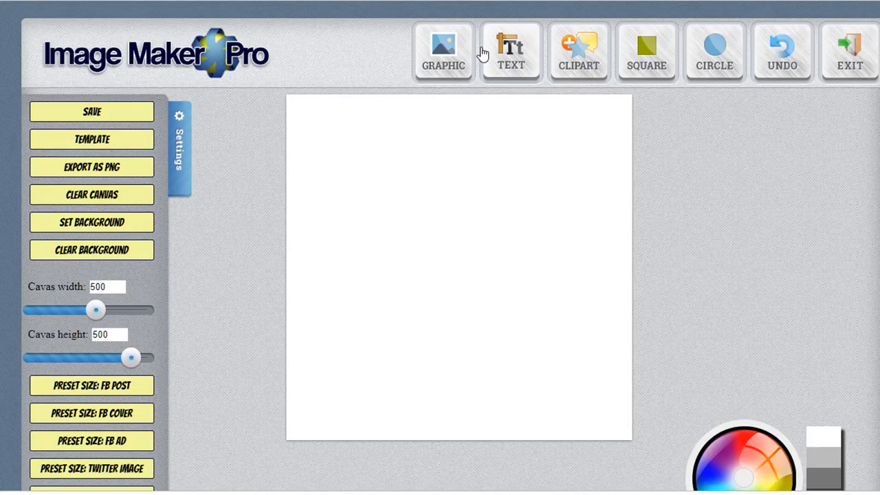
# Return to Image Maker Pro and upload Going+Viral+Boxshot.png as a graphic with "Private upload for me only"
pyautogui.click(444, 57)
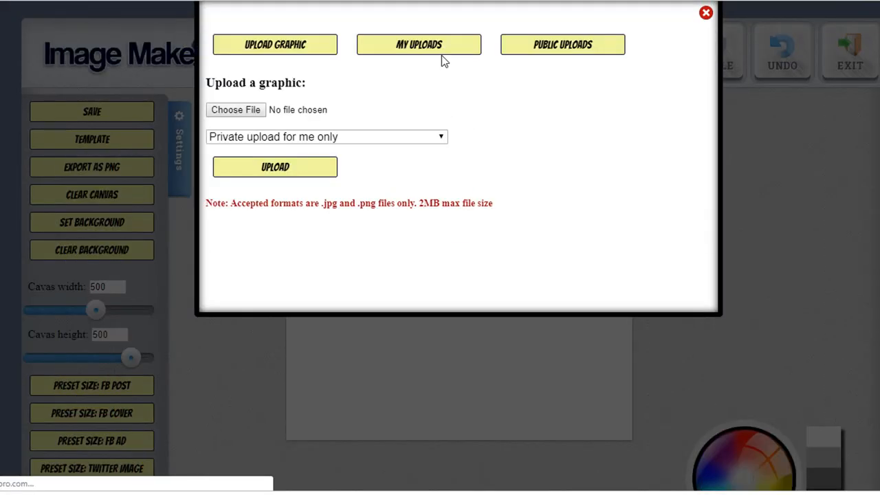
pyautogui.click(396, 140)
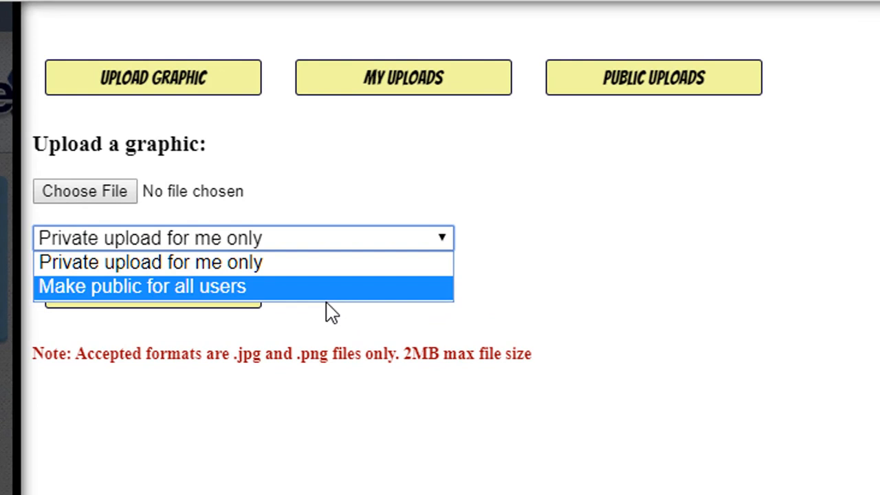
pyautogui.click(327, 263)
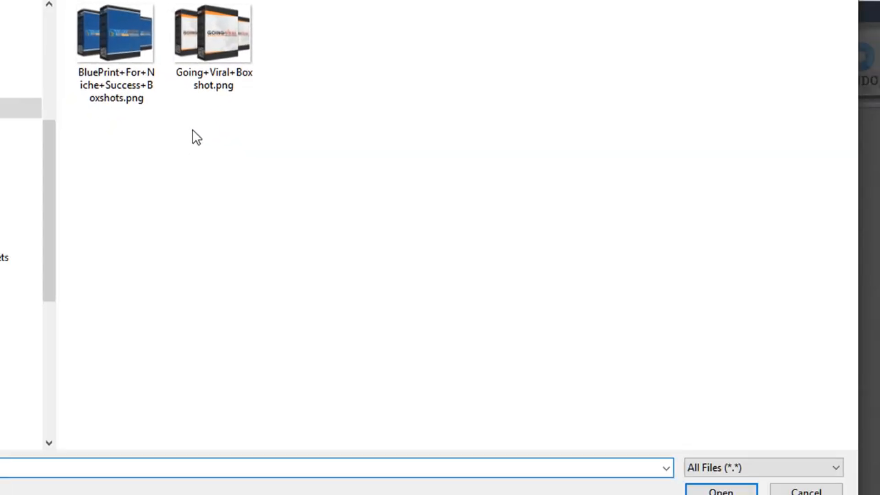
pyautogui.click(220, 28)
pyautogui.click(700, 458)
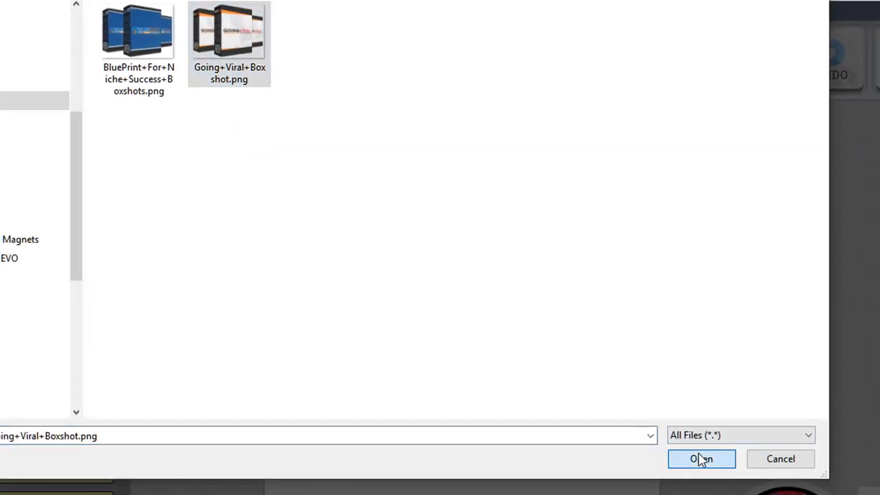
pyautogui.click(263, 197)
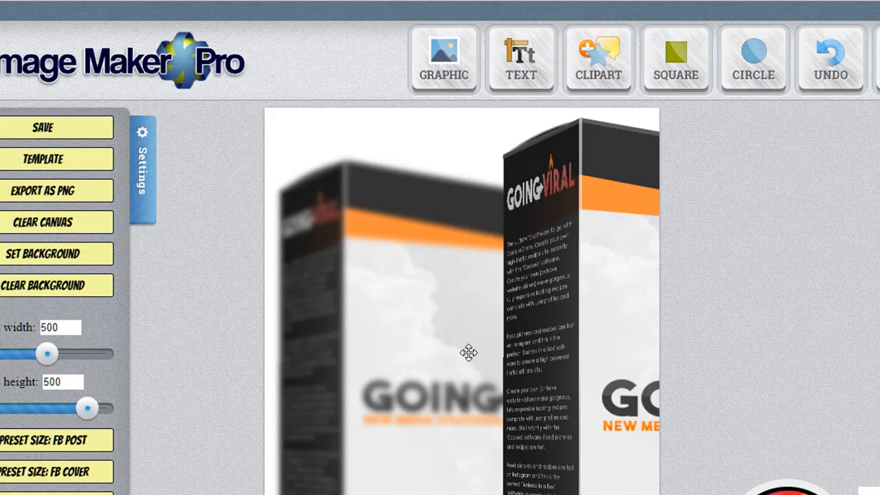
# Shrink the box-shot image until it fits within the canvas, place it near the middle and stretch it slightly taller
pyautogui.click(445, 282)
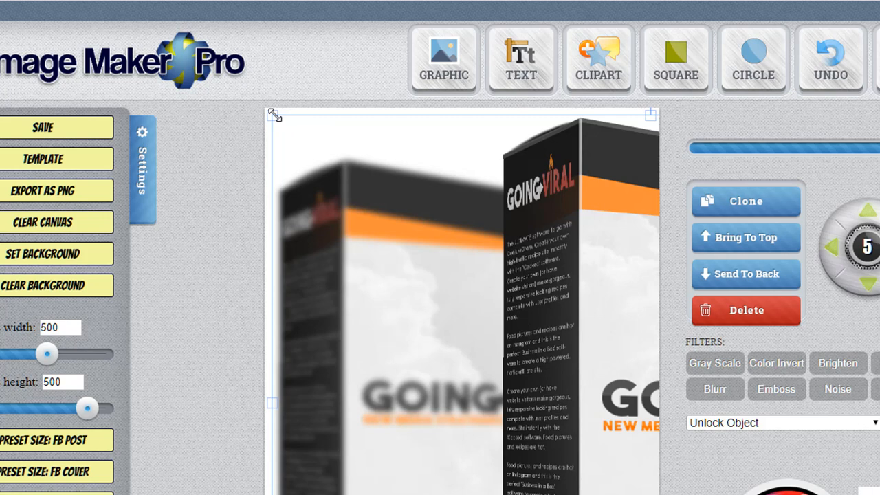
pyautogui.moveTo(274, 115); pyautogui.dragTo(568, 375)
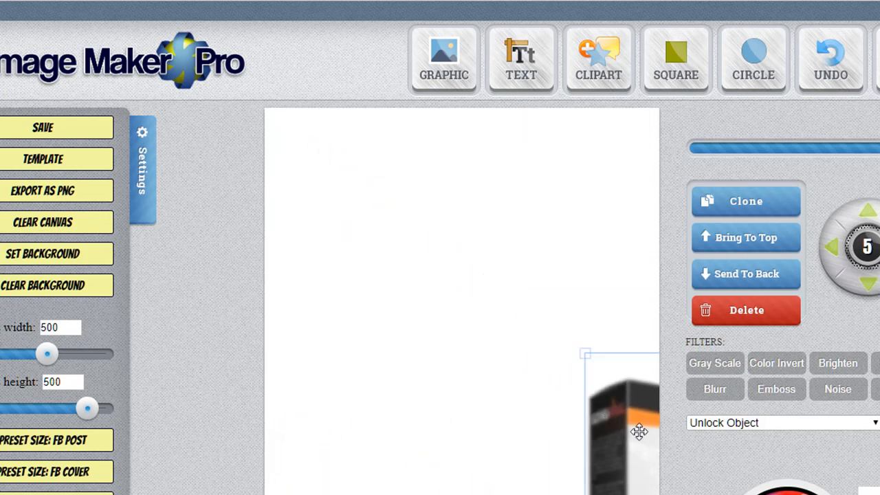
pyautogui.moveTo(640, 433); pyautogui.dragTo(358, 229)
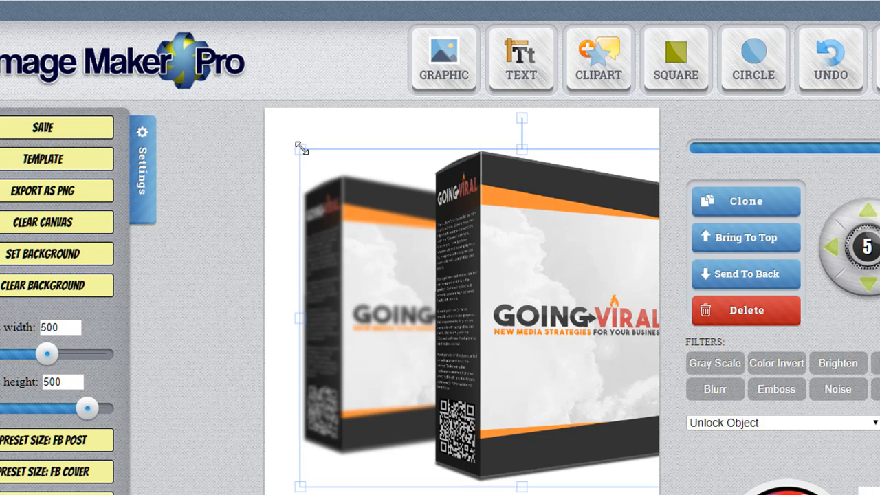
pyautogui.moveTo(301, 148); pyautogui.dragTo(485, 256)
pyautogui.moveTo(565, 344); pyautogui.dragTo(451, 286)
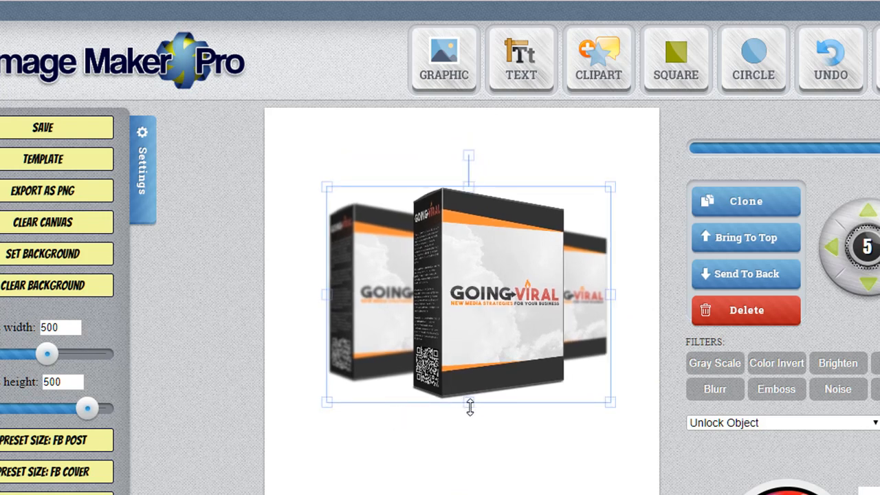
pyautogui.moveTo(470, 407)
pyautogui.mouseDown()
pyautogui.moveTo(471, 432)
pyautogui.moveTo(479, 409)
pyautogui.mouseUp()
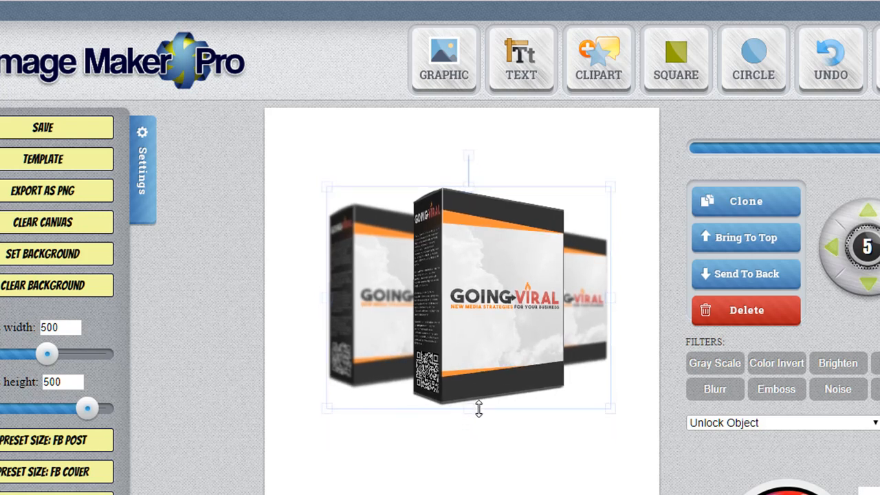
pyautogui.click(498, 450)
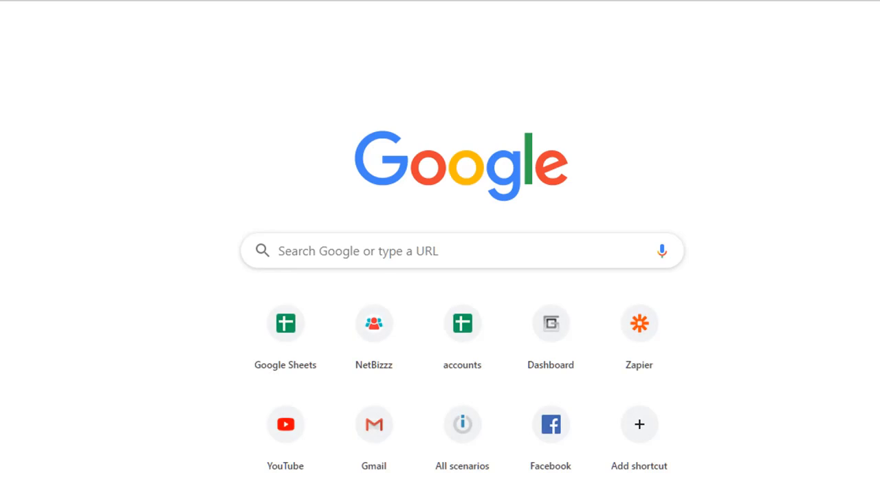
# Search Google Images for "100% FREE" and browse the badge and stamp results
pyautogui.write('100')
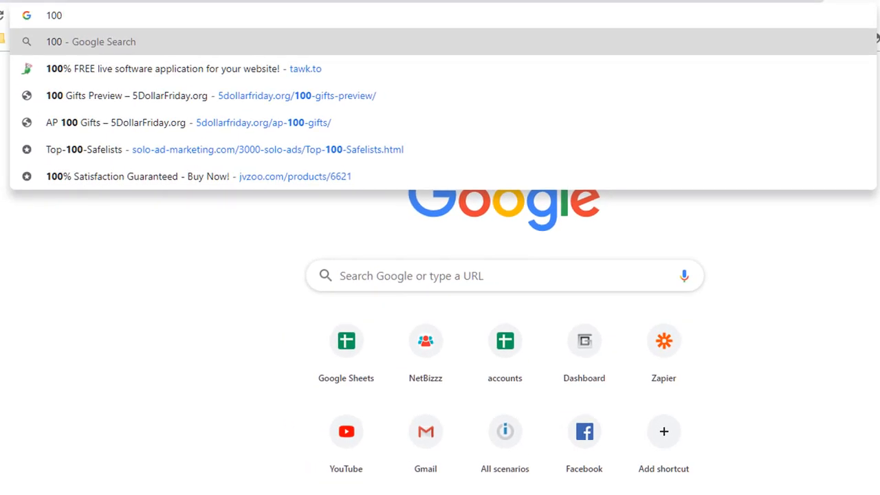
pyautogui.write('% FREE')
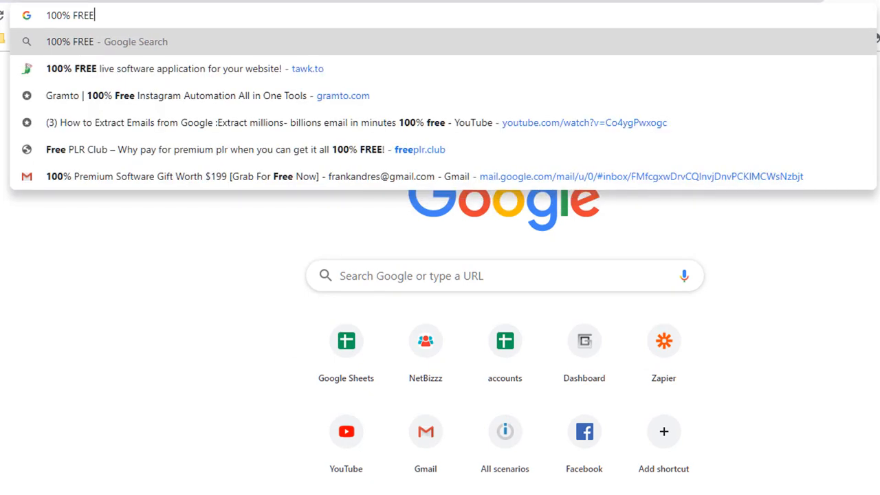
pyautogui.press('Return')
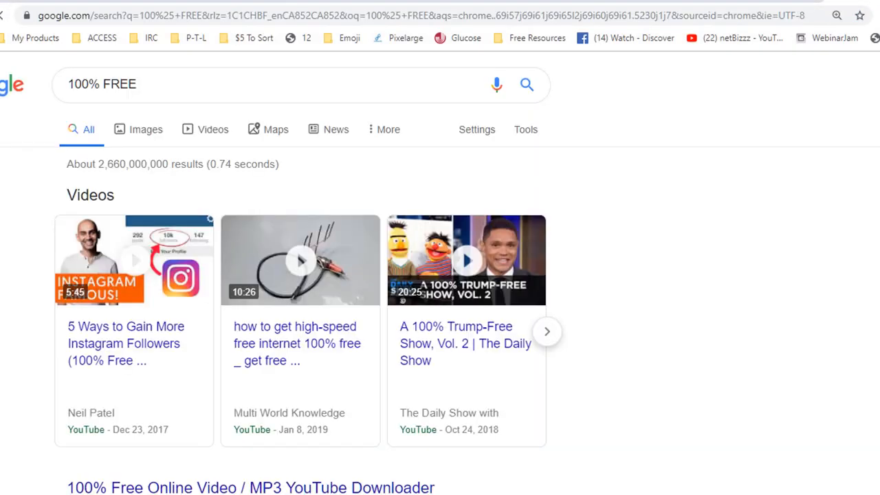
pyautogui.click(142, 135)
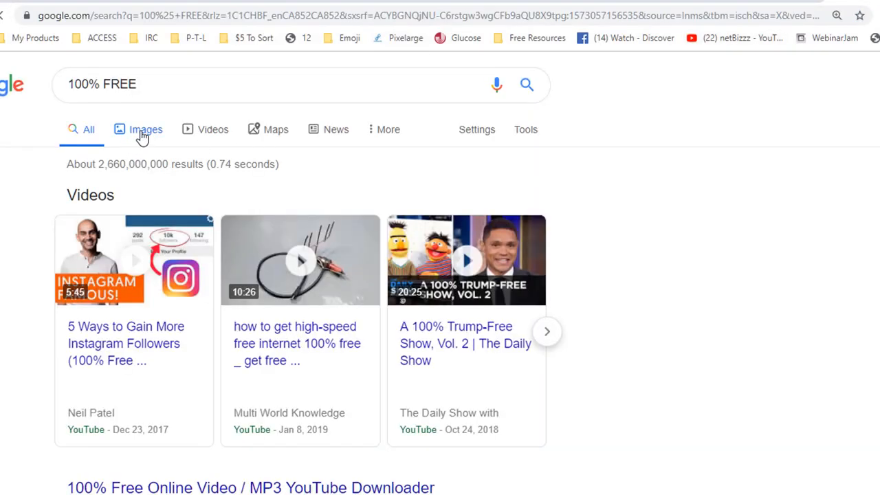
pyautogui.scroll(-5, 365, 275)
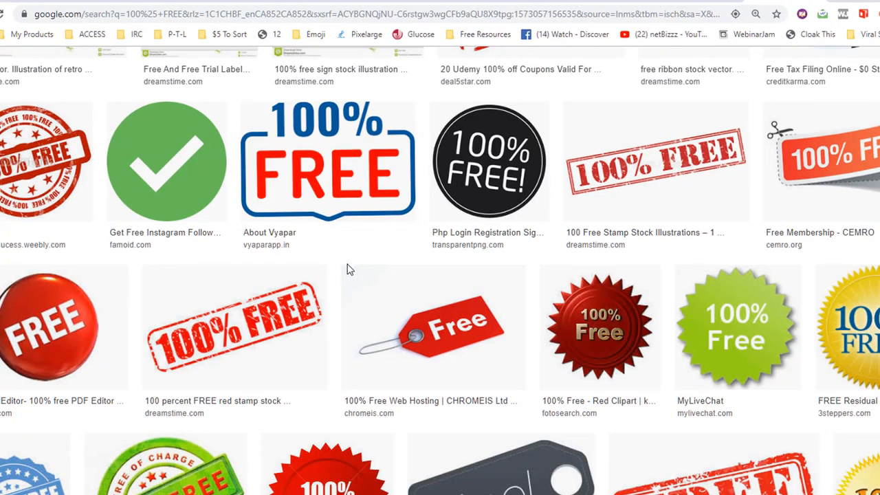
pyautogui.scroll(5, 347, 270)
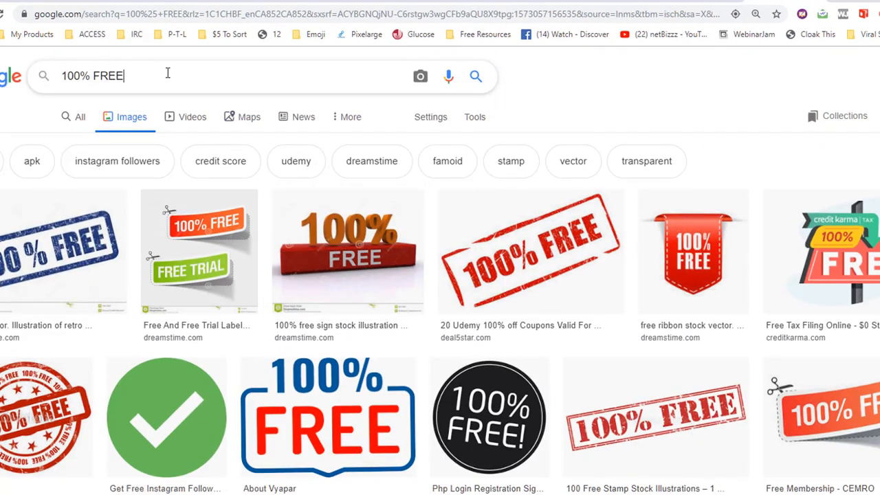
# Refine the image search to "100% FREE png", check the graphic in Image Maker Pro and return to the results
pyautogui.write('ng')
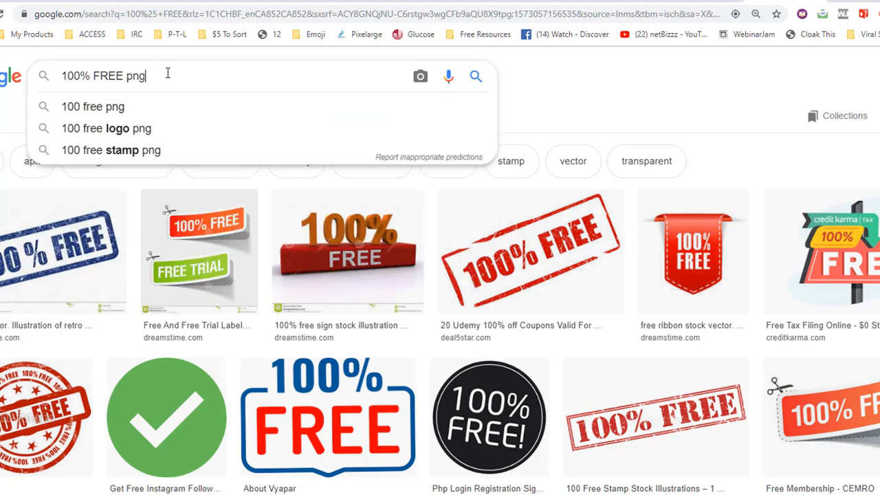
pyautogui.press('Return')
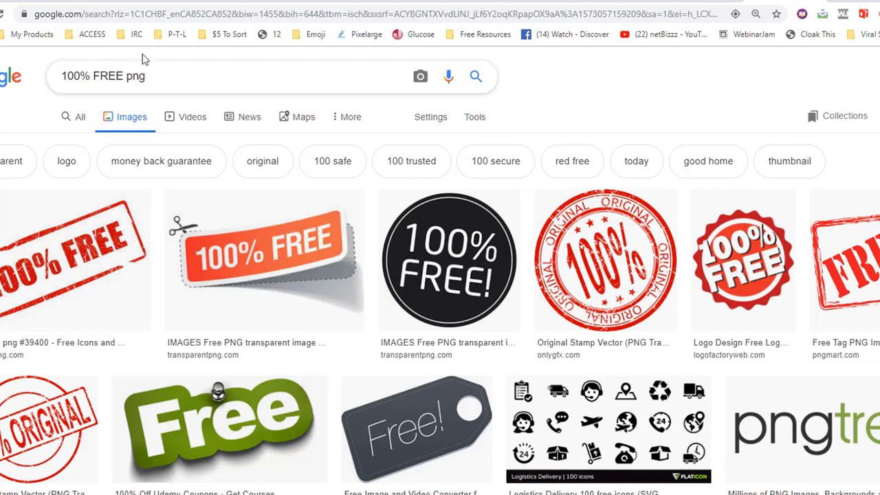
pyautogui.click(689, 2)
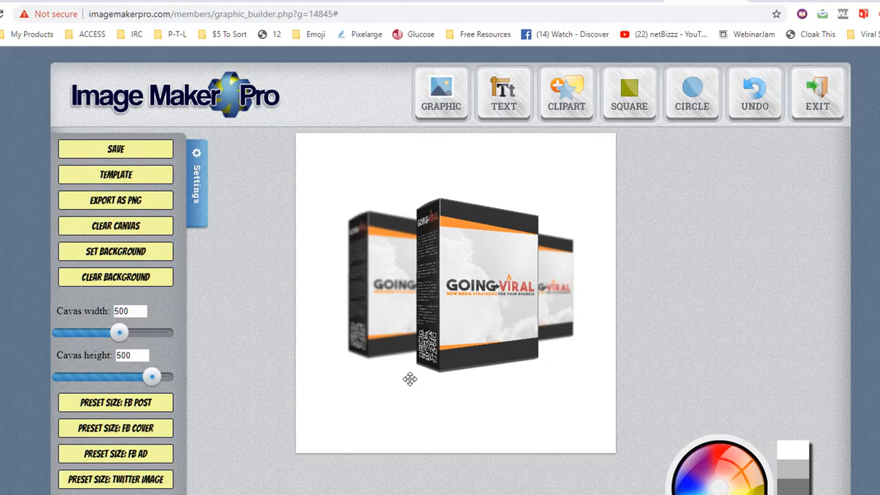
pyautogui.click(779, 2)
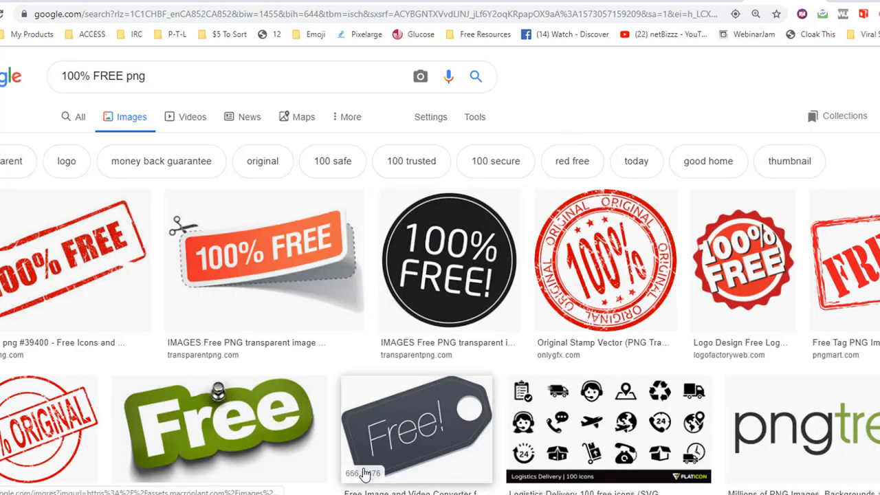
# Find the yellow-orange "100% FREE" starburst badge from searchyourmatch.com in the results and save it as free-png-6.png
pyautogui.scroll(-5, 364, 473)
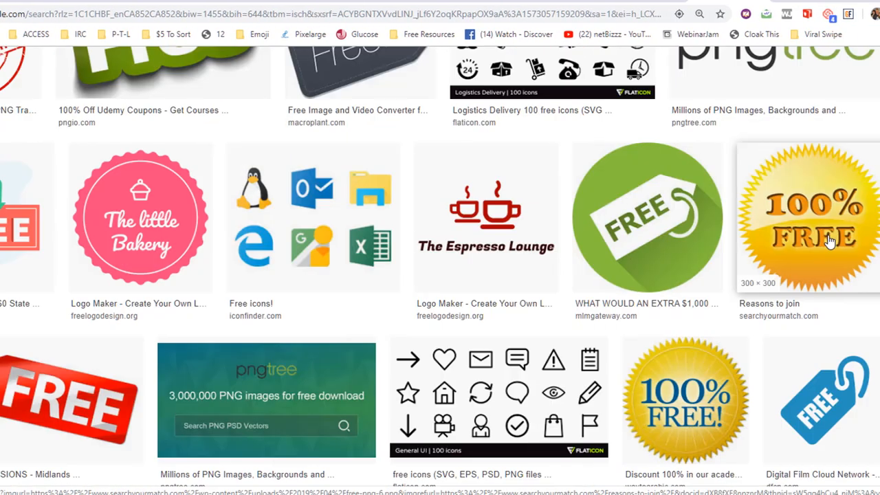
pyautogui.click(828, 241)
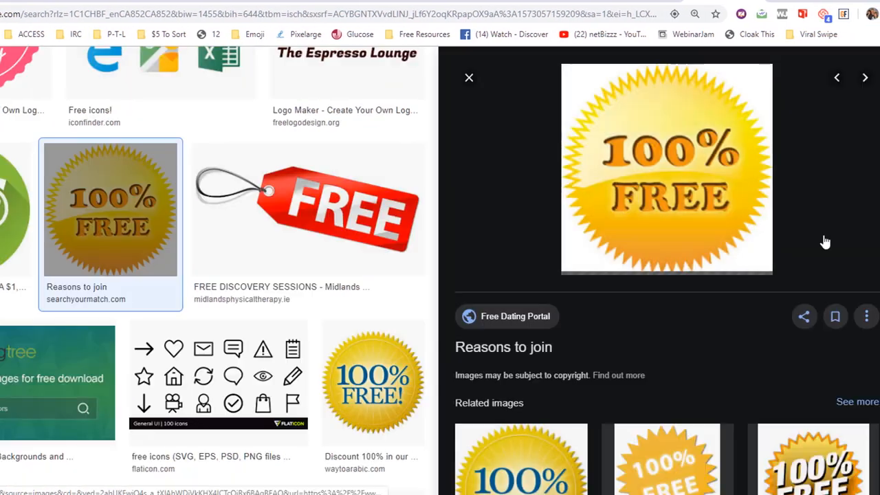
pyautogui.rightClick(689, 213)
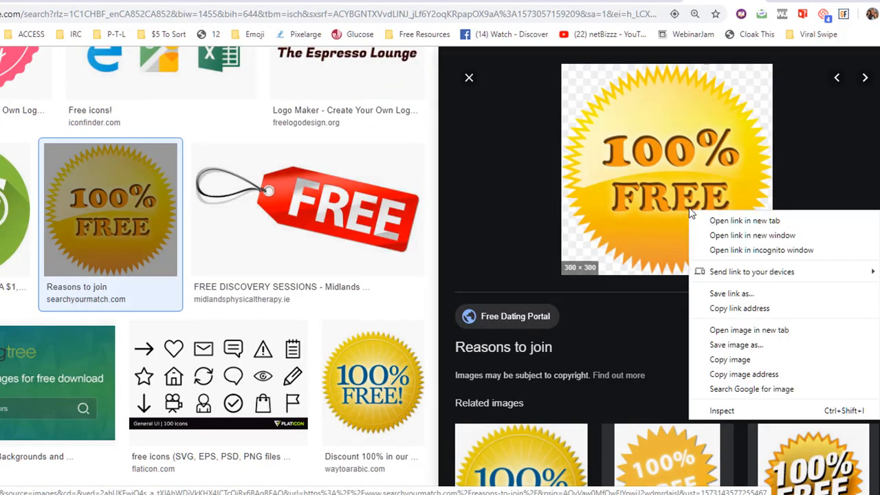
pyautogui.click(736, 344)
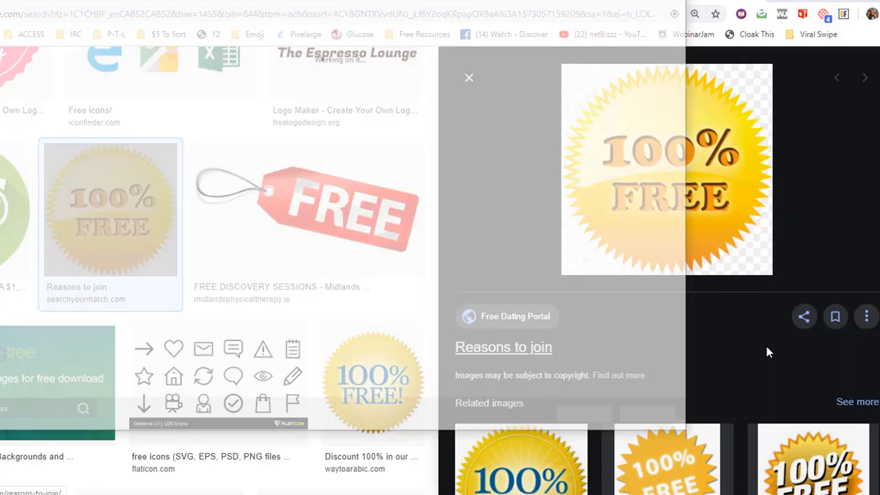
pyautogui.click(593, 418)
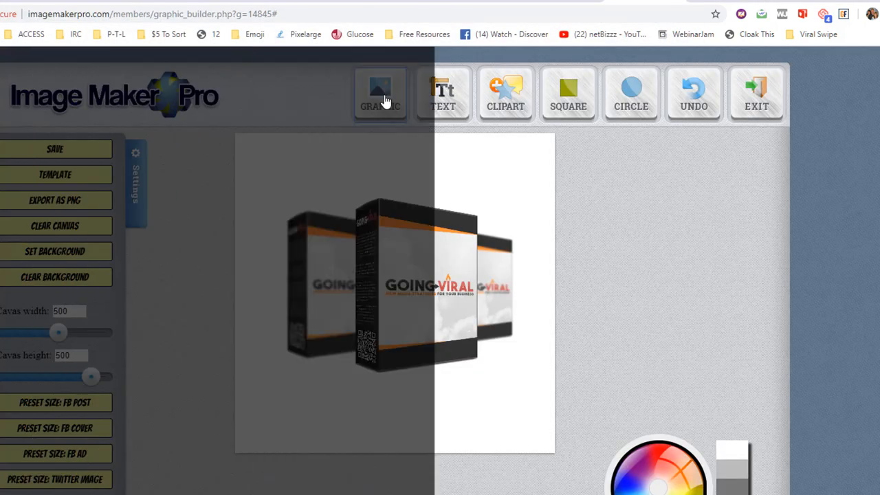
# Switch to Image Maker Pro and upload free-png-6.png as a graphic
pyautogui.click(384, 96)
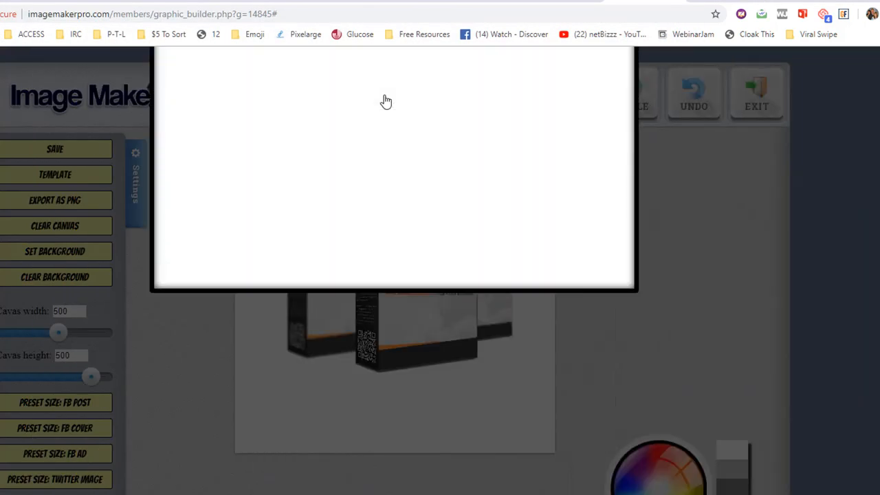
pyautogui.click(236, 204)
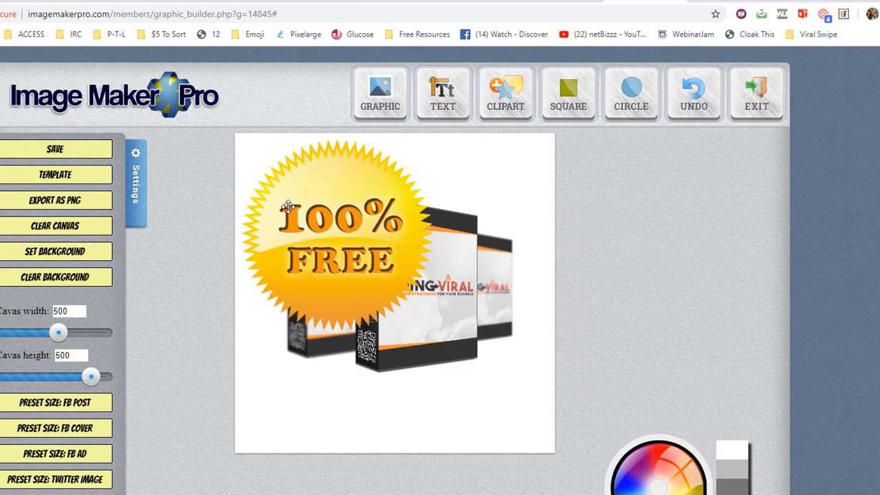
# Shrink the "100% FREE" badge to a small seal and place it over the lower-left corner of the box shot
pyautogui.click(309, 217)
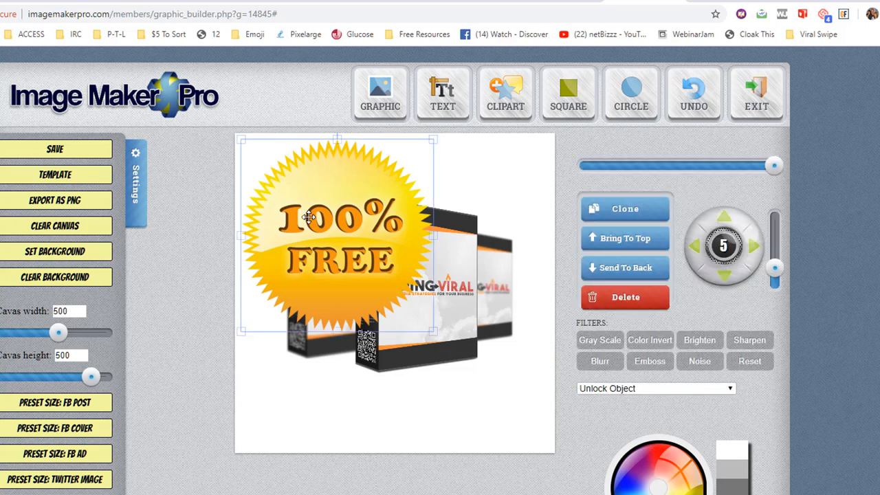
pyautogui.moveTo(241, 138); pyautogui.dragTo(370, 254)
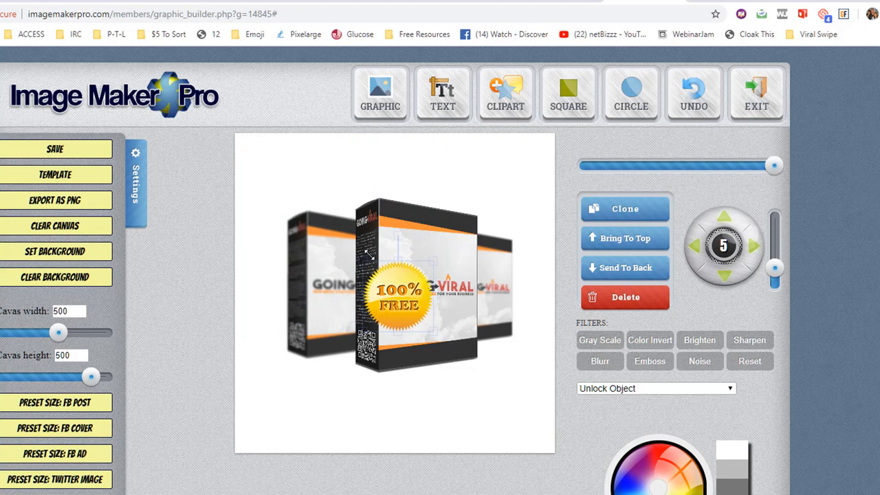
pyautogui.moveTo(388, 307); pyautogui.dragTo(470, 354)
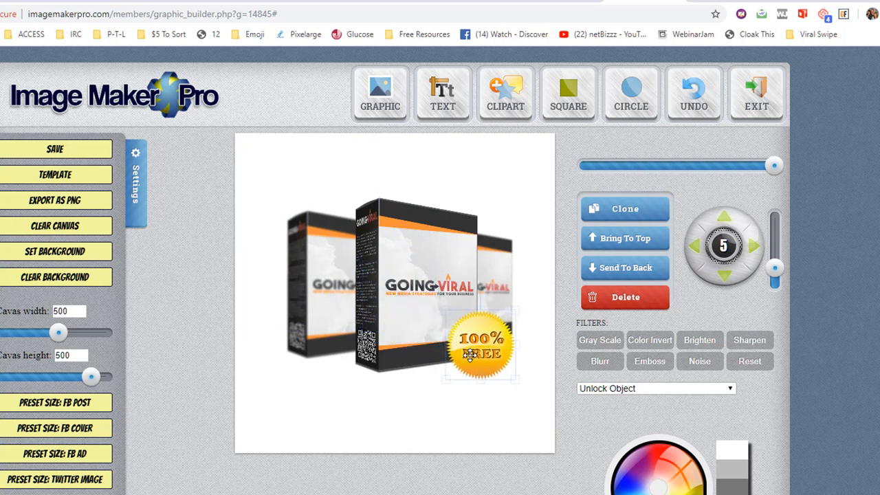
pyautogui.click(440, 430)
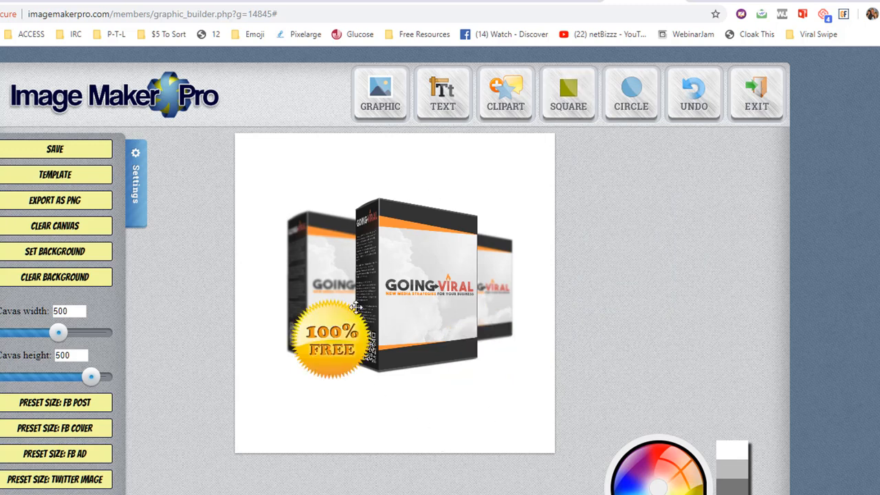
# Return to the Google tab, search images for "download free" and open the red "Download Free NOW!" image with the blue arrow
pyautogui.click(679, 1)
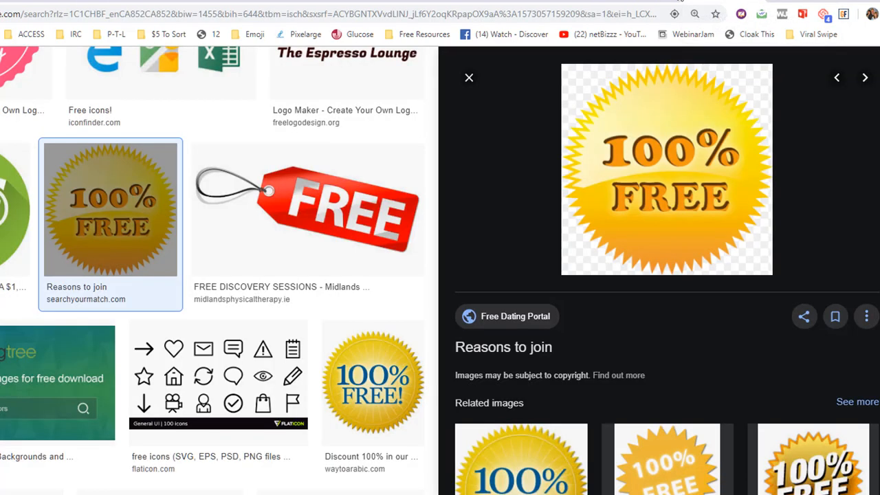
pyautogui.click(562, 14)
pyautogui.write('download')
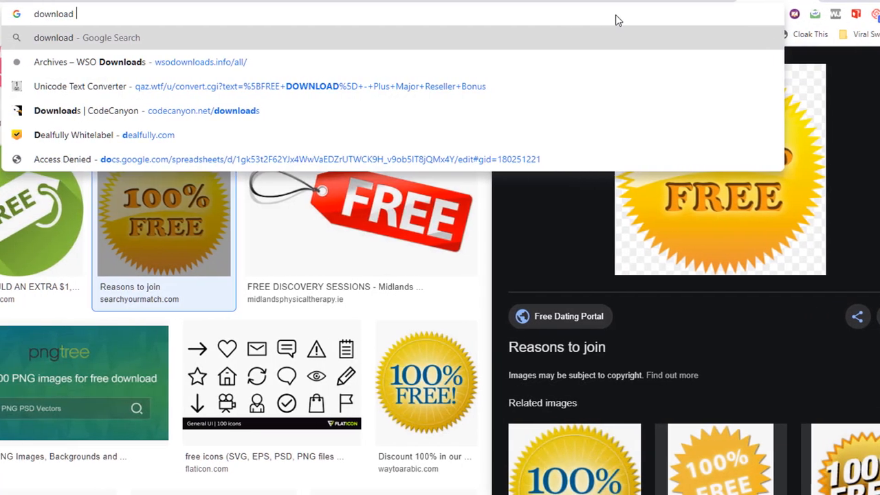
pyautogui.write(' free')
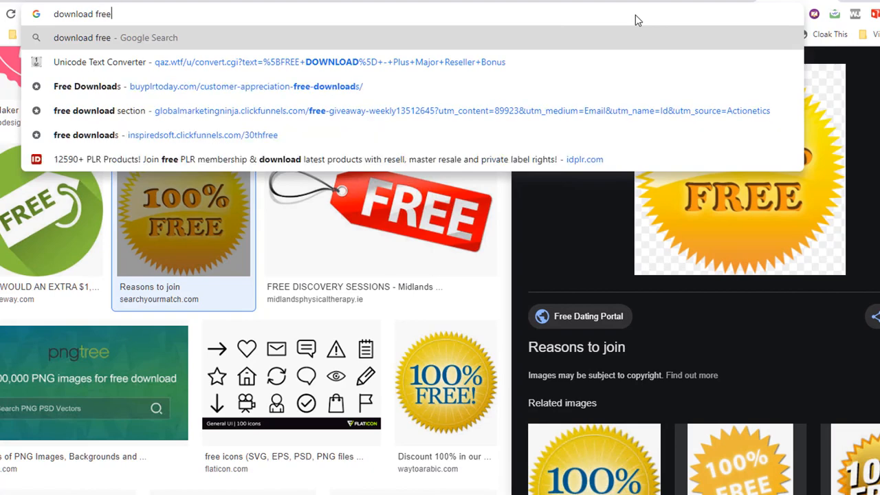
pyautogui.press('Return')
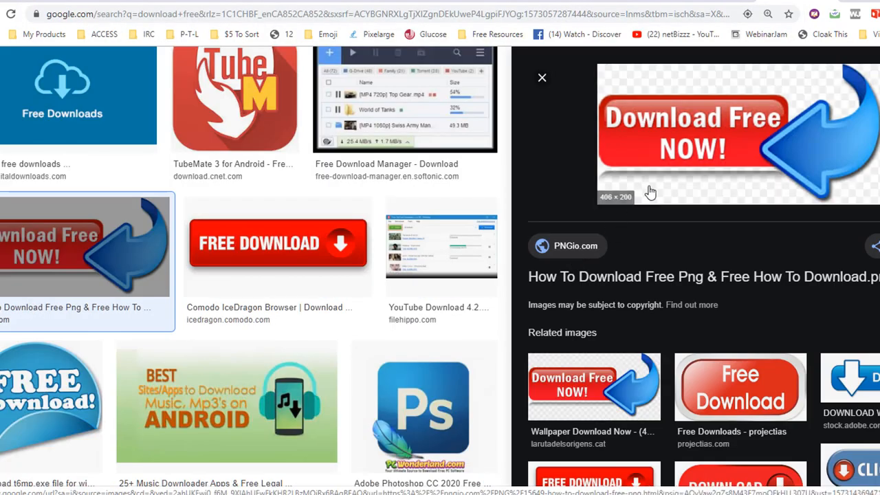
# Save the "Download Free NOW!" image as didsbury-computers-downloads-how-to-download-free-png-406_200.png in the Giveaway Images folder
pyautogui.rightClick(669, 133)
pyautogui.click(728, 266)
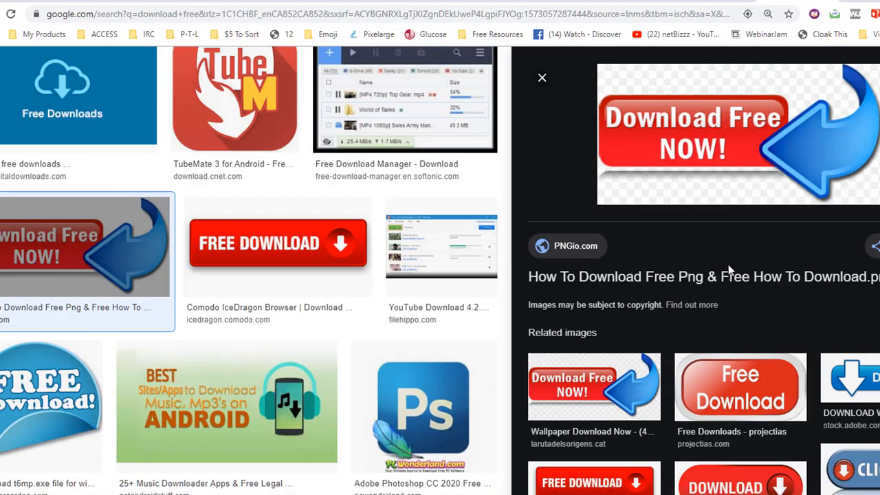
pyautogui.click(673, 418)
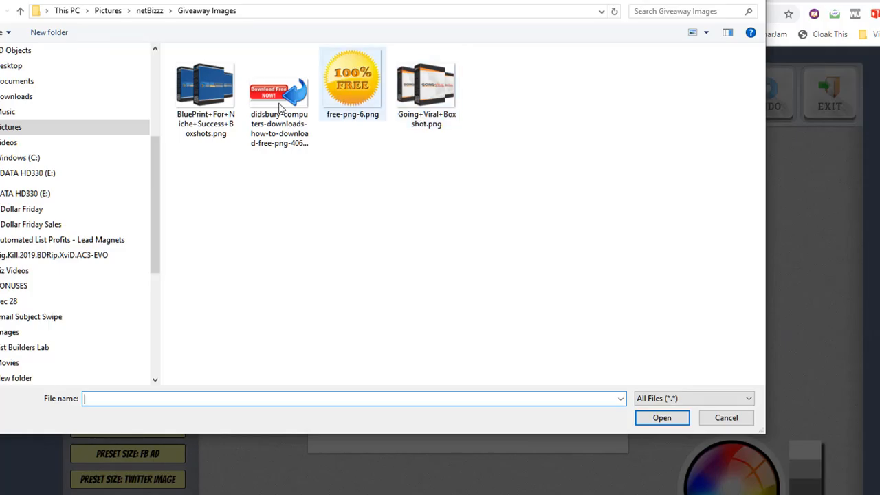
# Upload didsbury-computers-downloads-how-to-download-free-png-406_200.png to Image Maker Pro with "Private upload for me only" and place it, slightly reduced, below the front box
pyautogui.click(280, 108)
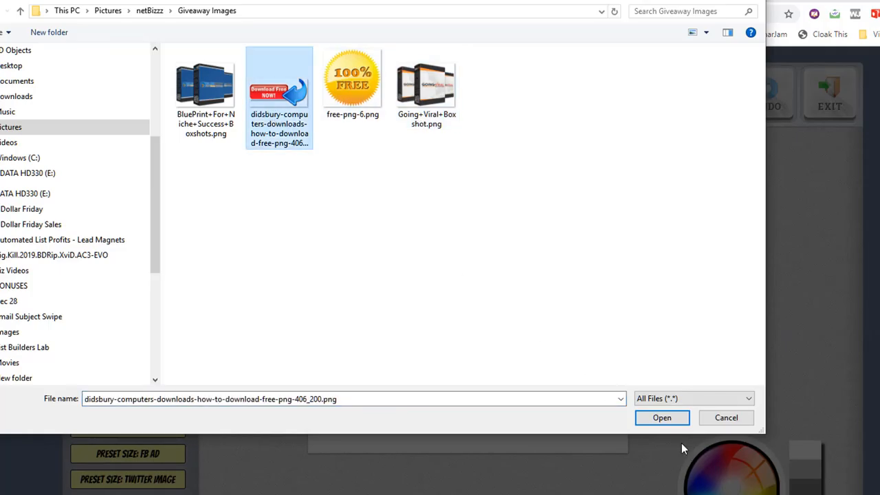
pyautogui.click(661, 417)
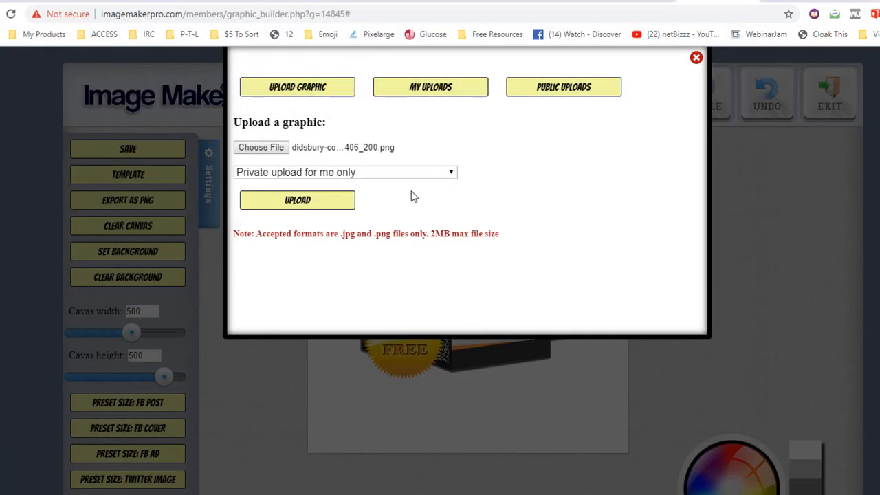
pyautogui.click(319, 206)
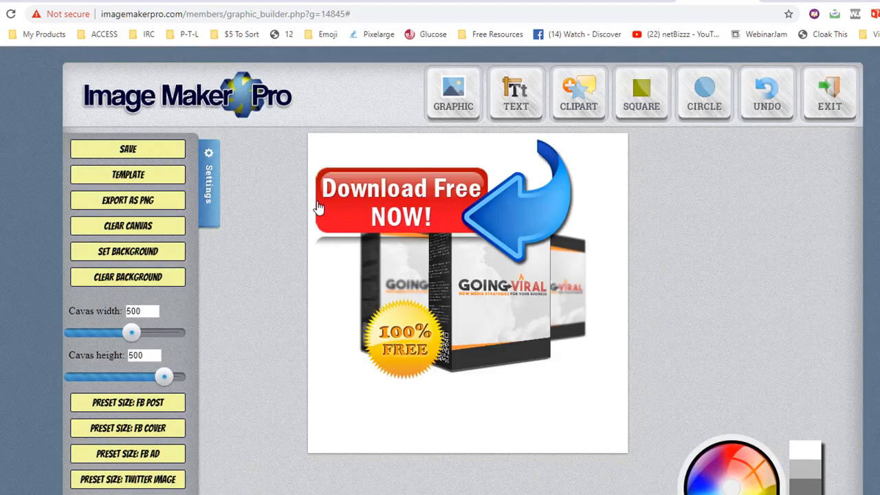
pyautogui.moveTo(385, 196); pyautogui.dragTo(419, 383)
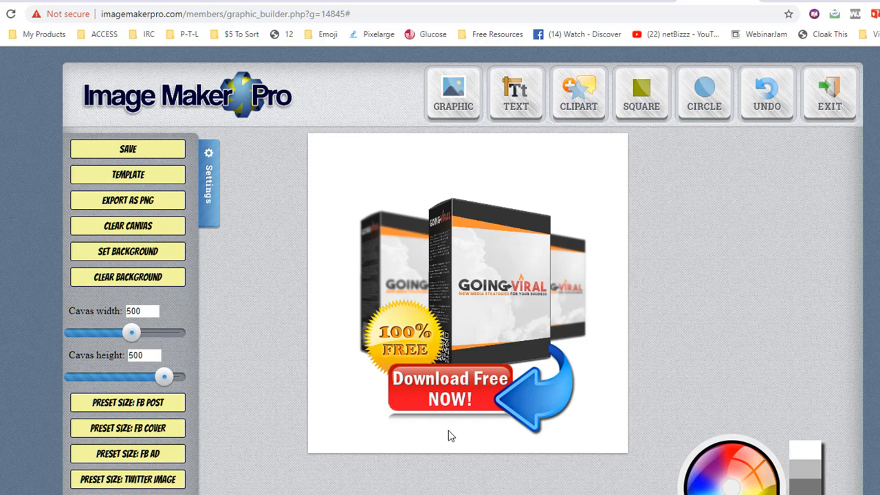
# Add the text "No Optin Required" to the canvas in the Arial font
pyautogui.click(517, 95)
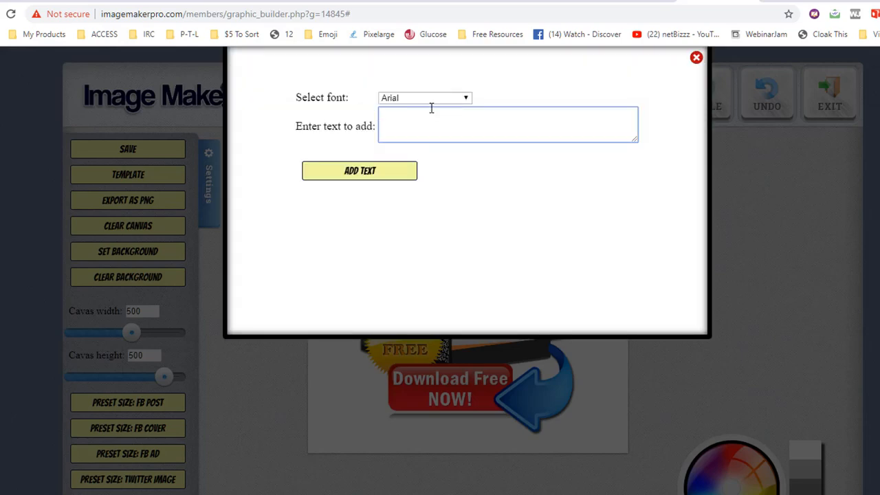
pyautogui.write('No Optin')
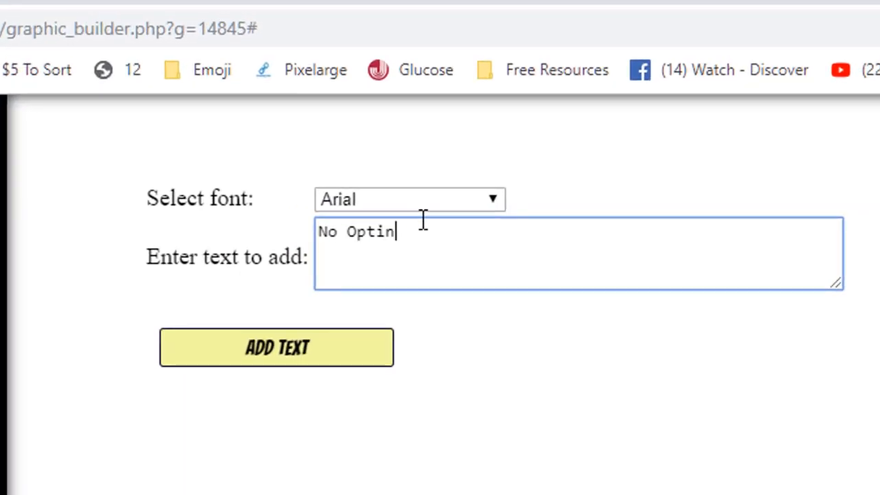
pyautogui.write(' Required')
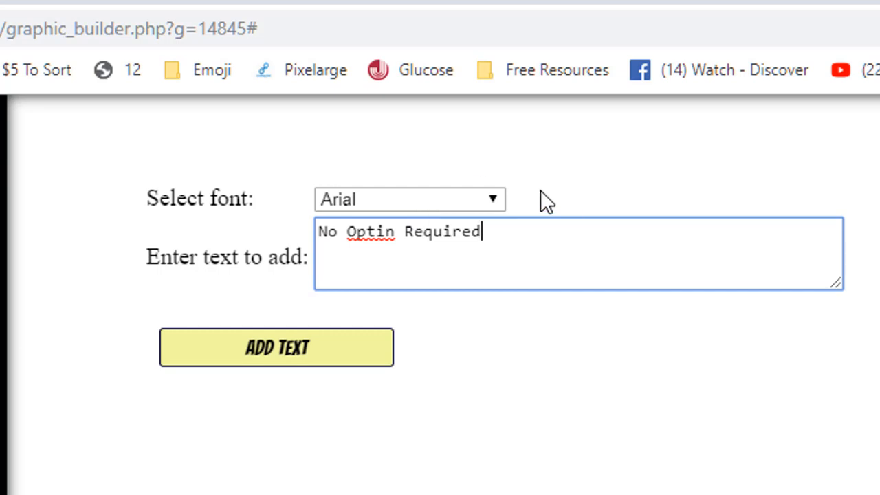
pyautogui.click(485, 200)
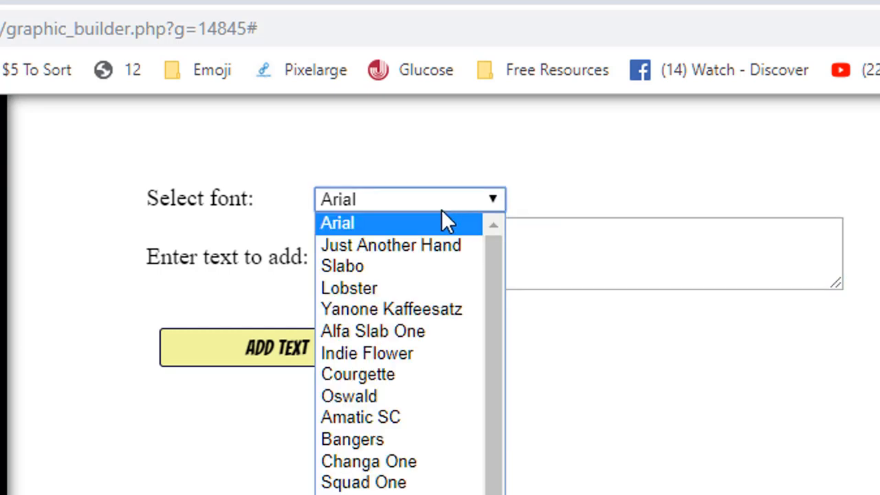
pyautogui.scroll(-1, 409, 344)
pyautogui.scroll(-2, 412, 406)
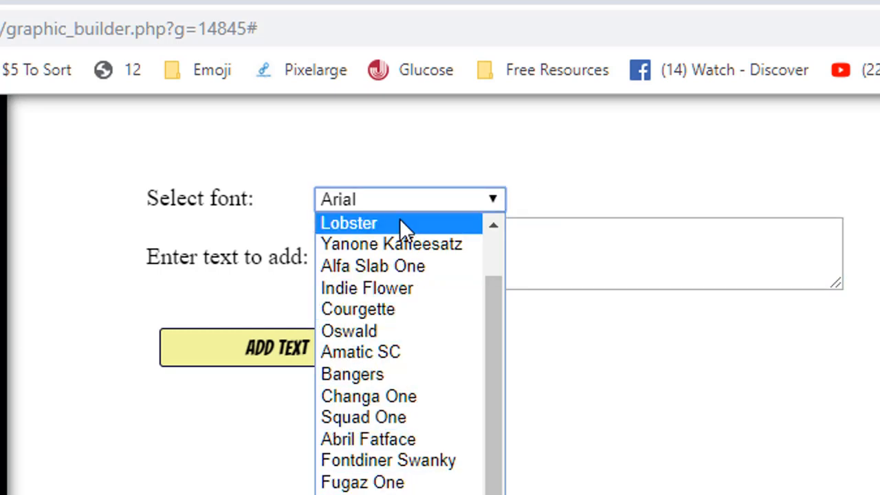
pyautogui.scroll(3, 385, 323)
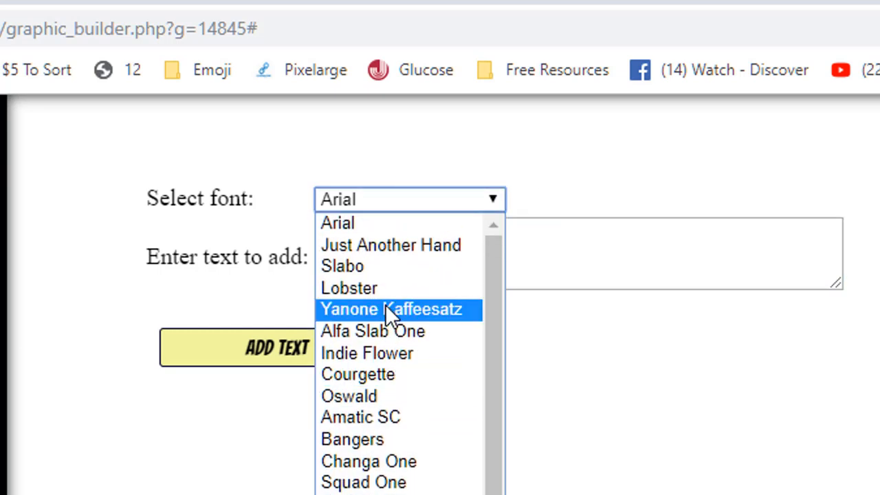
pyautogui.click(382, 225)
pyautogui.click(287, 361)
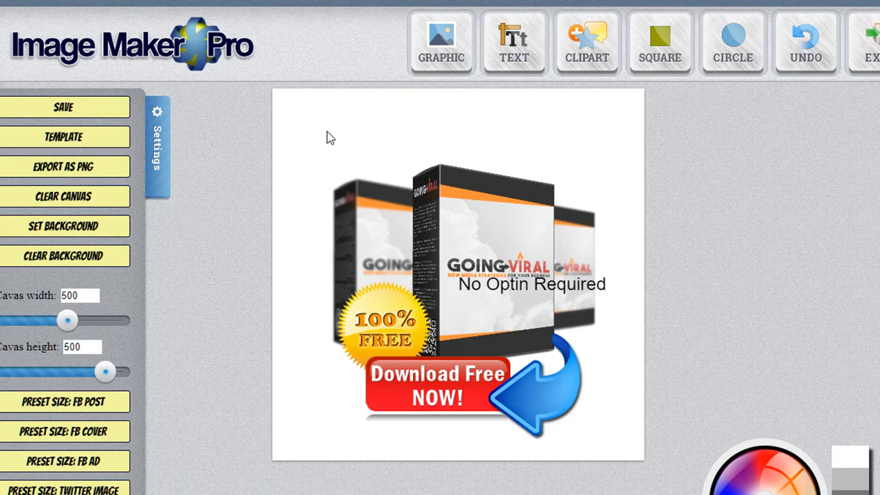
# Move the "No Optin Required" text below the "Download Free NOW!" badge and enlarge it slightly, centred near the canvas's lower edge
pyautogui.moveTo(531, 284); pyautogui.dragTo(442, 429)
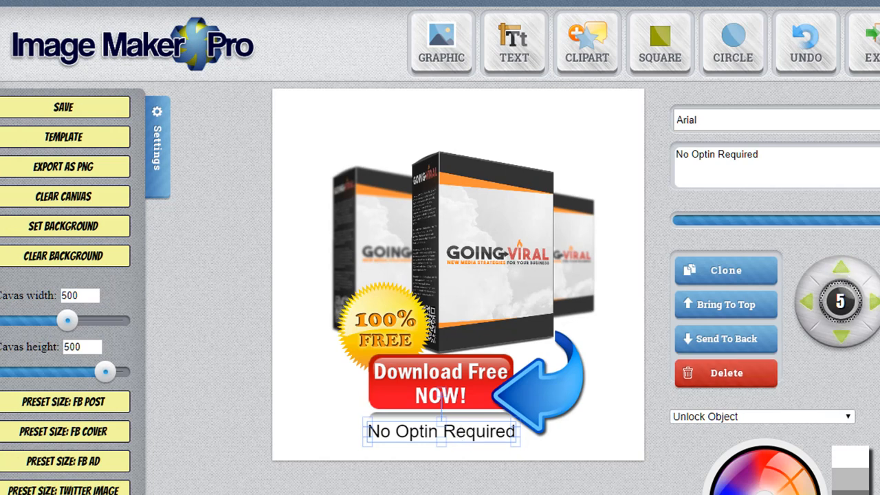
pyautogui.moveTo(515, 442); pyautogui.dragTo(565, 448)
pyautogui.moveTo(469, 437); pyautogui.dragTo(461, 447)
pyautogui.click(479, 336)
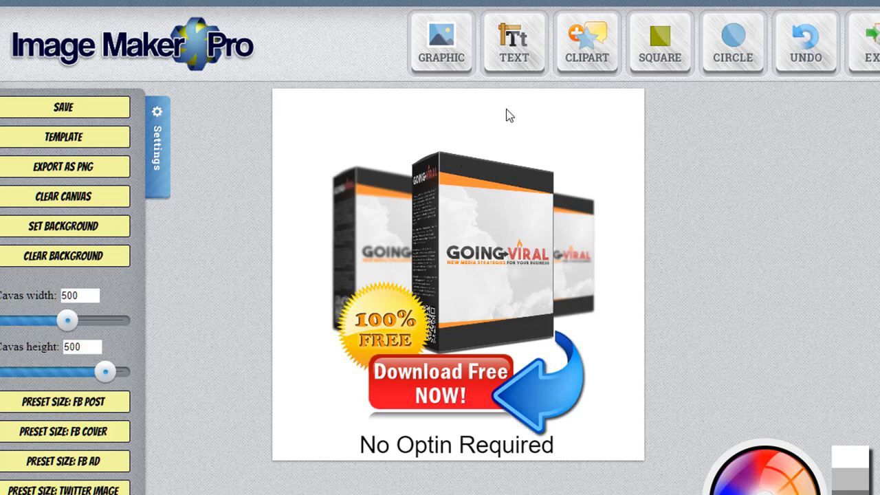
# Add the text "Brought To You By..." to the canvas in the Lobster font
pyautogui.click(514, 40)
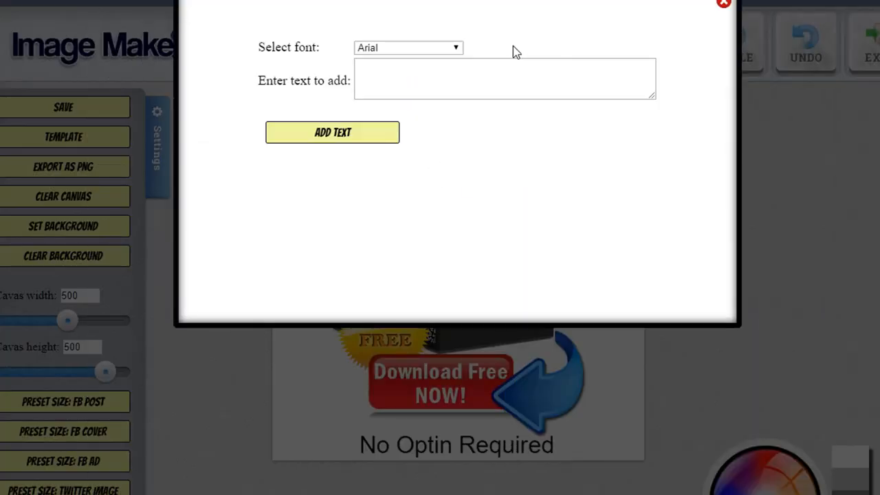
pyautogui.click(432, 67)
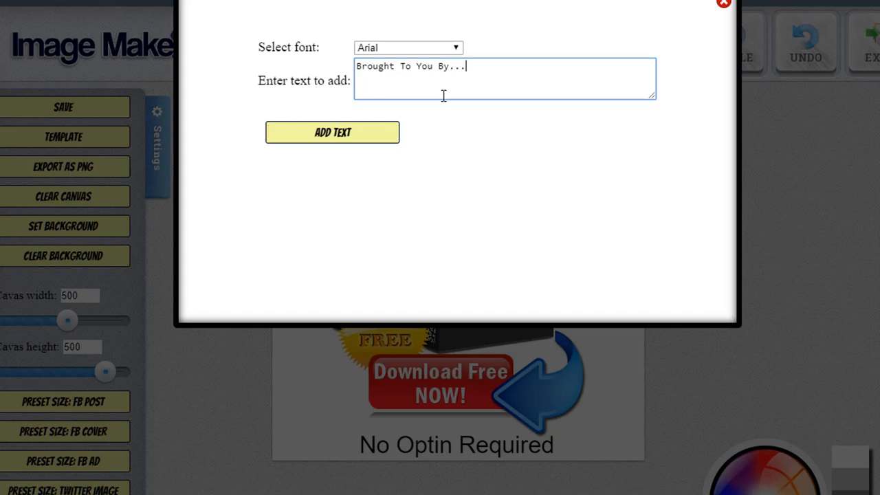
pyautogui.moveTo(483, 72); pyautogui.dragTo(295, 106)
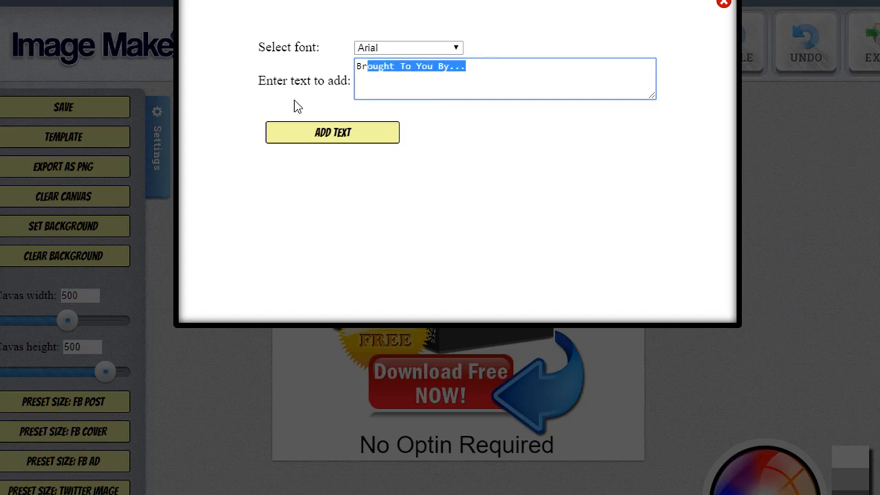
pyautogui.click(417, 49)
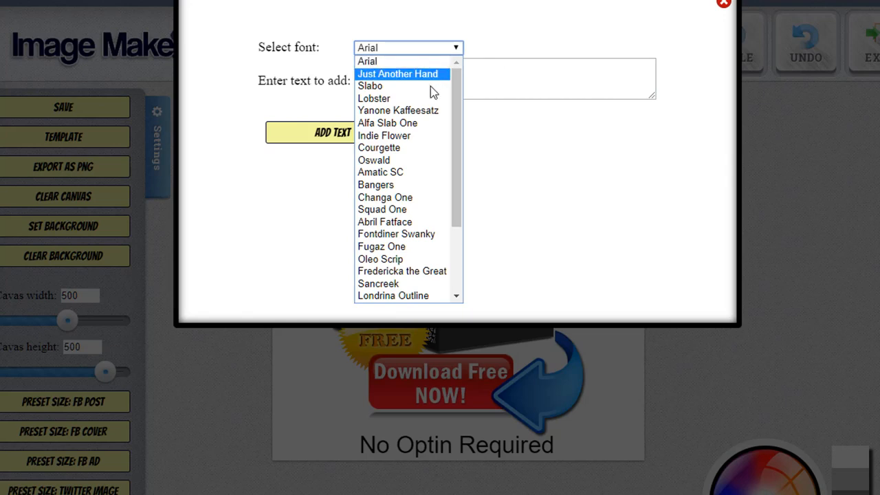
pyautogui.click(433, 103)
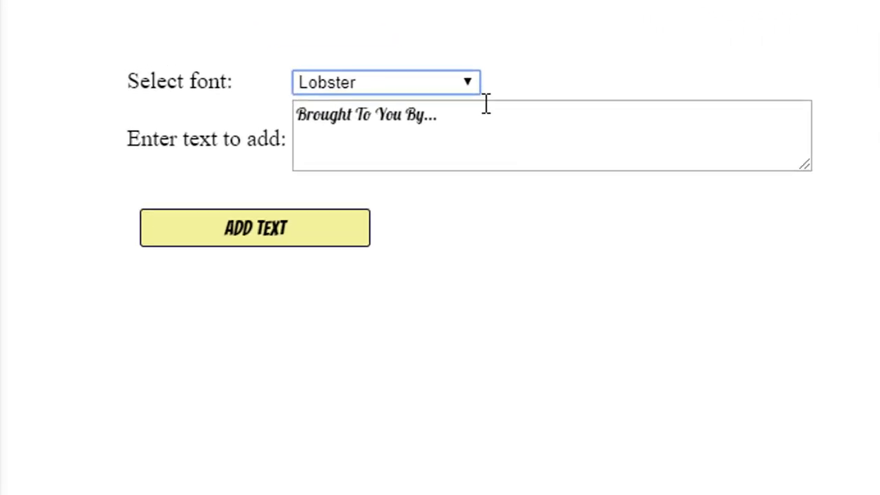
pyautogui.moveTo(468, 66); pyautogui.dragTo(337, 85)
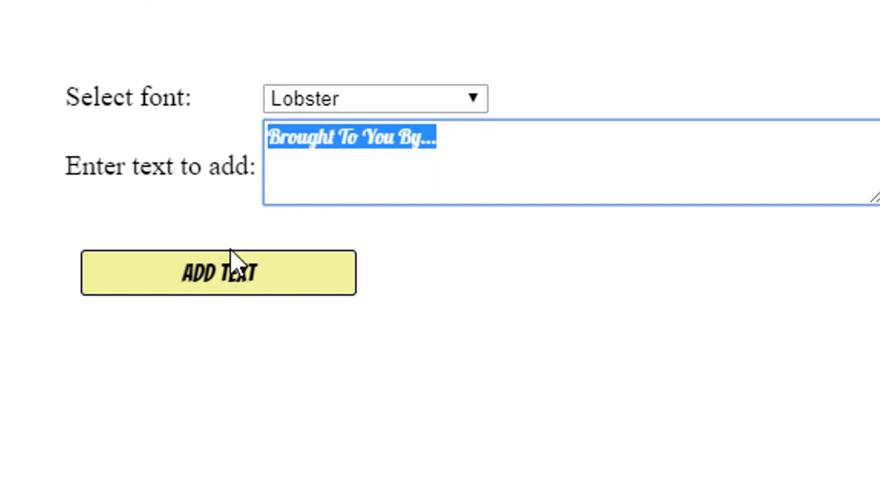
pyautogui.click(220, 279)
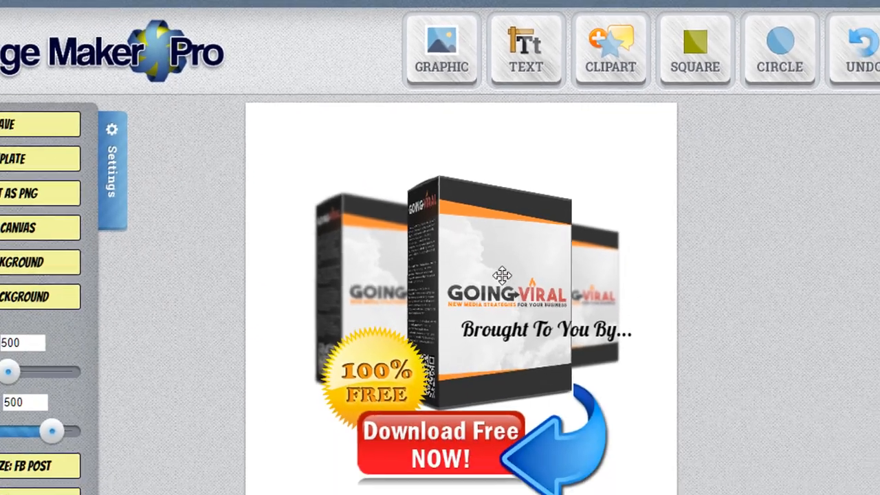
# Place the "Brought To You By..." text above the box shot and enlarge it slightly
pyautogui.click(528, 326)
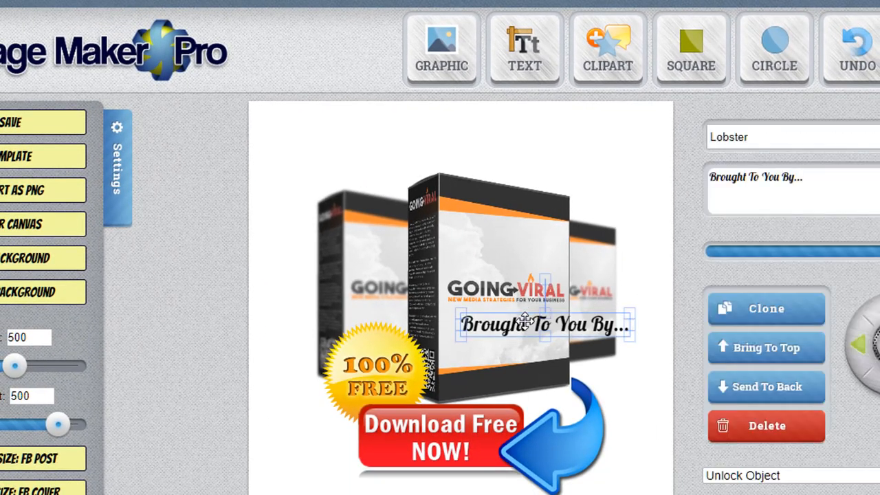
pyautogui.moveTo(525, 318); pyautogui.dragTo(387, 134)
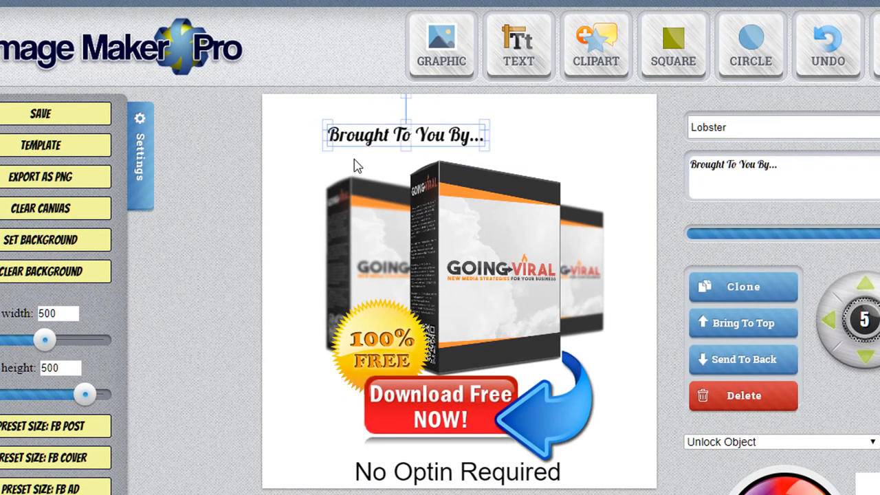
pyautogui.moveTo(326, 148); pyautogui.dragTo(311, 170)
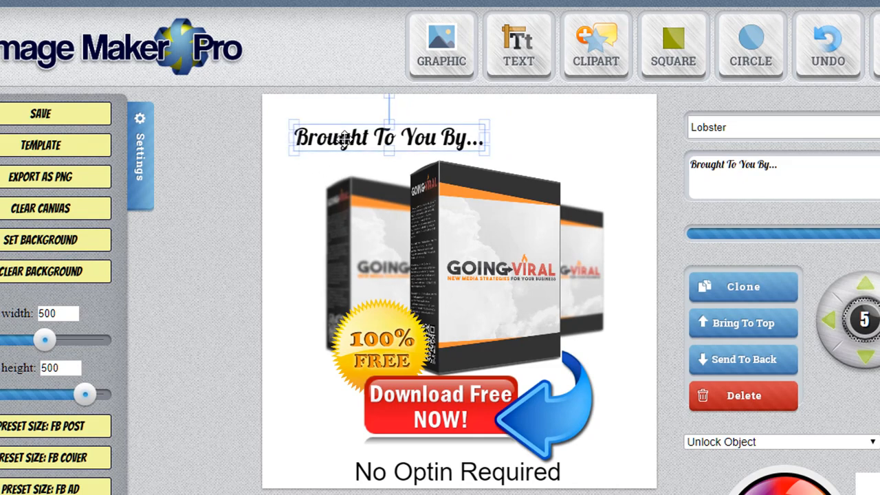
pyautogui.moveTo(342, 138); pyautogui.dragTo(364, 139)
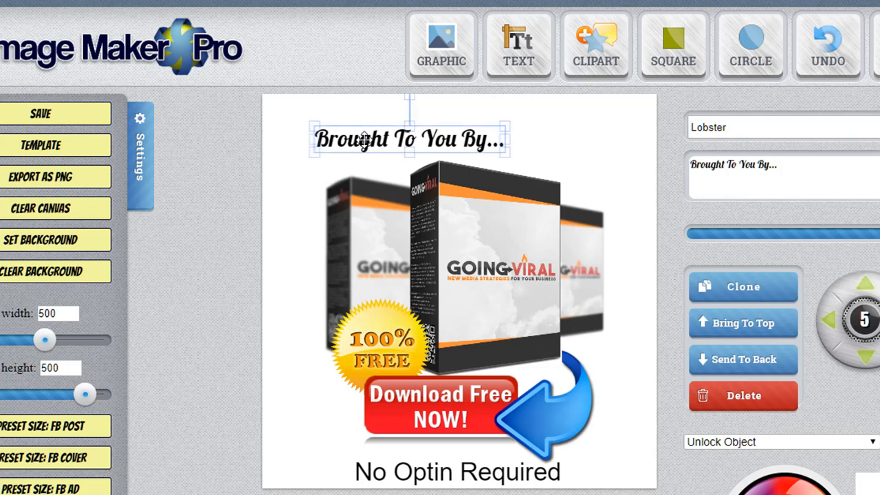
# Colour the "Brought To You By..." text red with hex value #ff0406
pyautogui.click(733, 359)
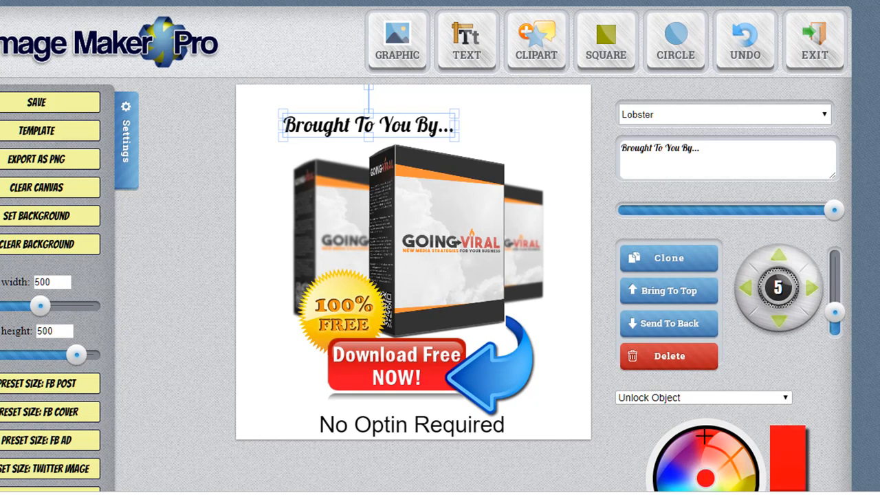
pyautogui.click(798, 459)
pyautogui.scroll(-2, 806, 456)
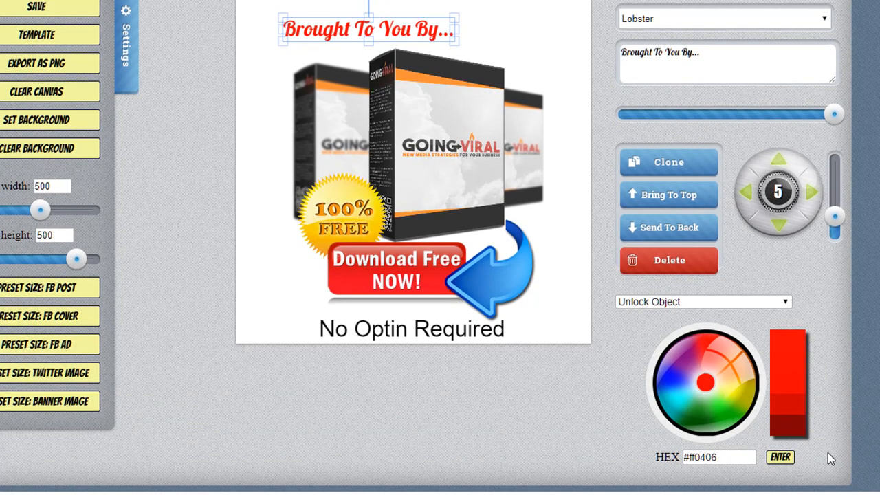
pyautogui.click(790, 458)
pyautogui.scroll(2, 353, 403)
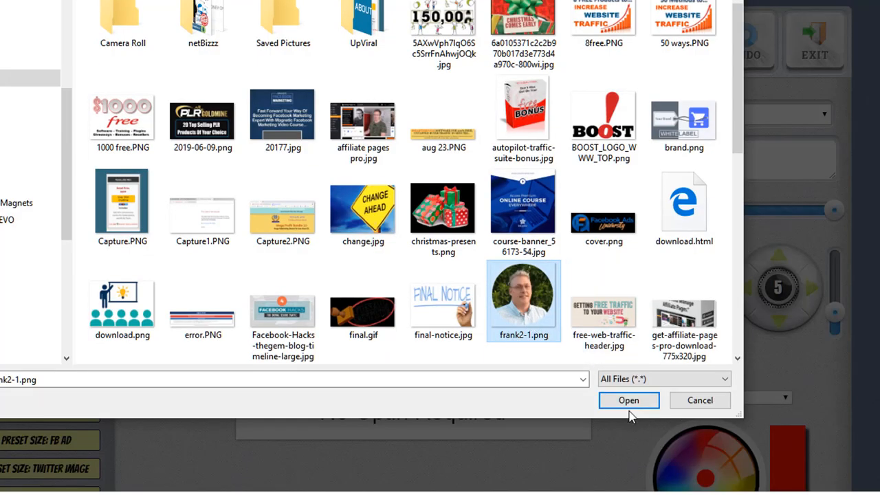
# Upload the round portrait PNG with "Private upload for me only" and shrink it to a small circle on the canvas
pyautogui.click(632, 401)
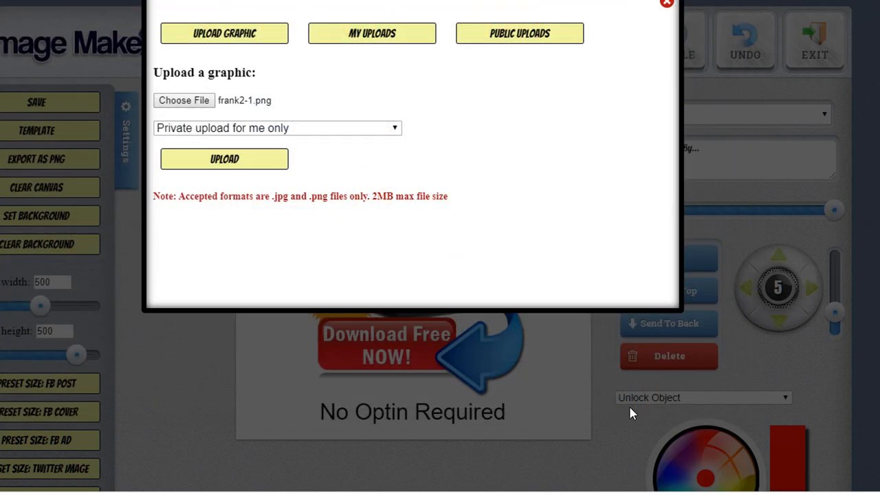
pyautogui.click(233, 163)
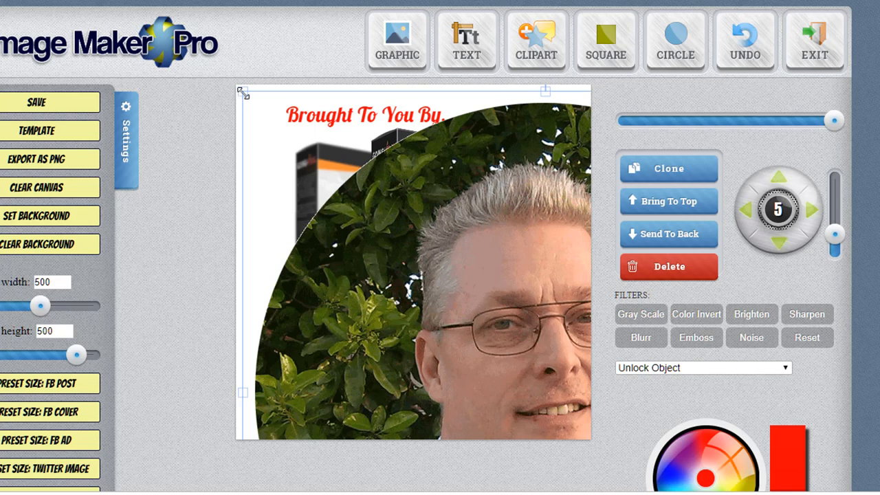
pyautogui.moveTo(244, 94); pyautogui.dragTo(355, 210)
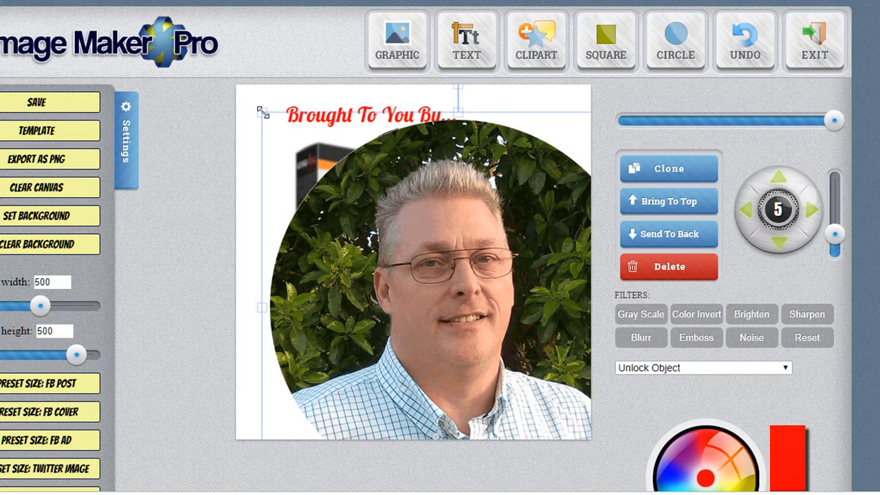
pyautogui.moveTo(263, 112); pyautogui.dragTo(382, 249)
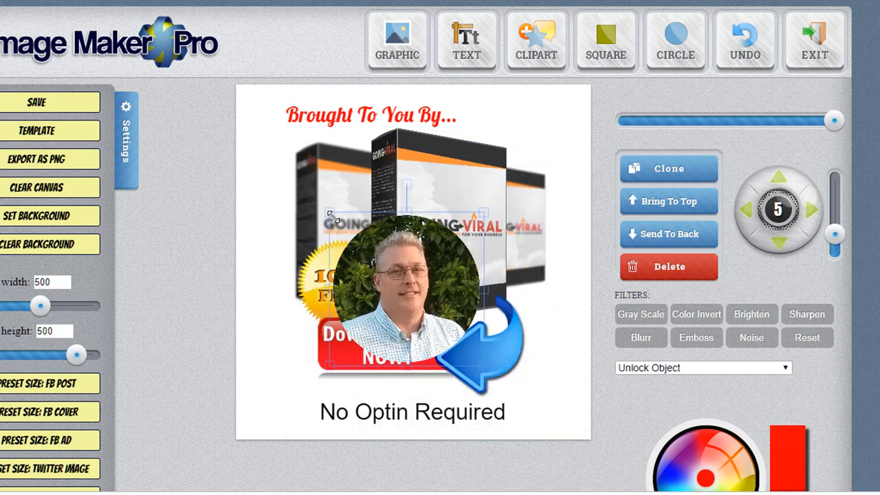
pyautogui.moveTo(331, 215); pyautogui.dragTo(413, 284)
# Move the portrait beside the end of the "Brought To You By..." text and reduce it to fit the canvas's upper-right corner
pyautogui.moveTo(456, 341); pyautogui.dragTo(513, 139)
pyautogui.moveTo(546, 168); pyautogui.dragTo(530, 151)
pyautogui.moveTo(525, 90); pyautogui.dragTo(522, 99)
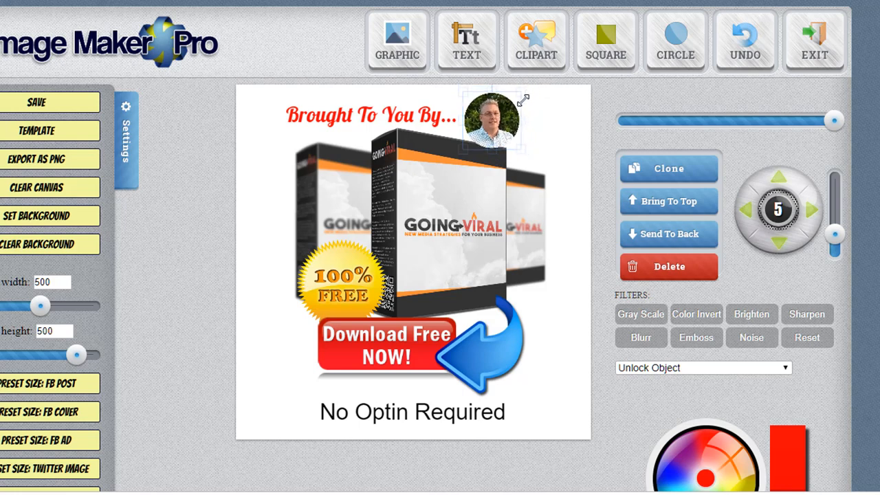
pyautogui.moveTo(491, 124); pyautogui.dragTo(525, 114)
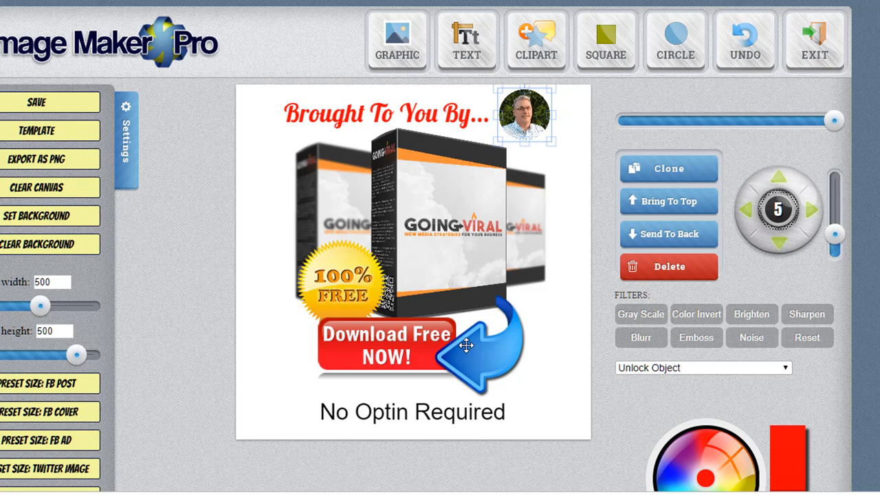
pyautogui.click(577, 110)
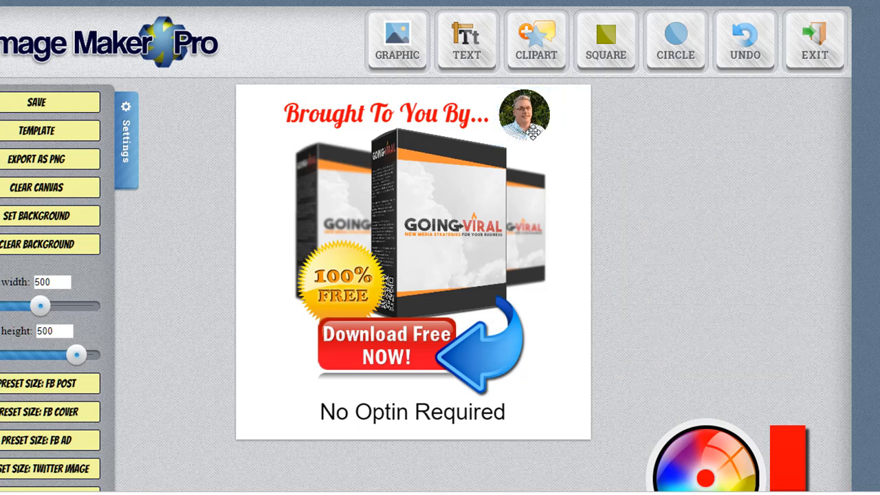
# Save the graphic, export it as PNG and store the image as go-giver 1.png in the Giveaway Images folder
pyautogui.click(88, 101)
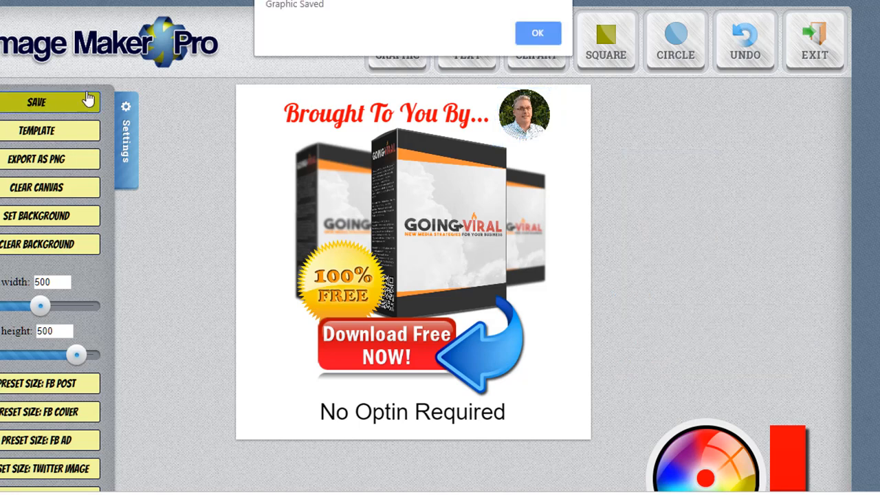
pyautogui.click(536, 42)
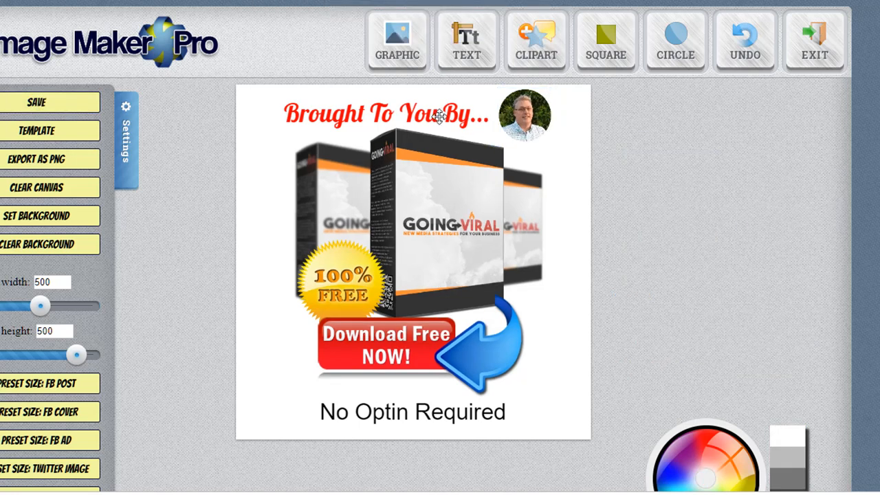
pyautogui.click(43, 167)
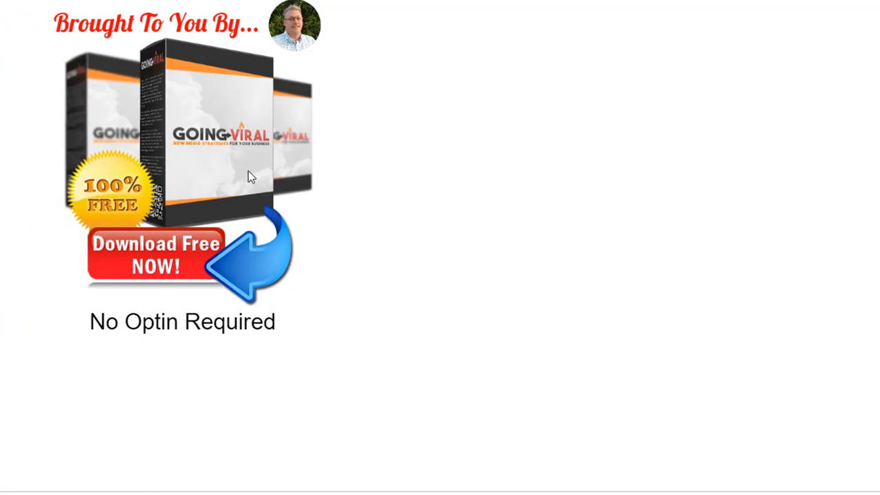
pyautogui.rightClick(229, 153)
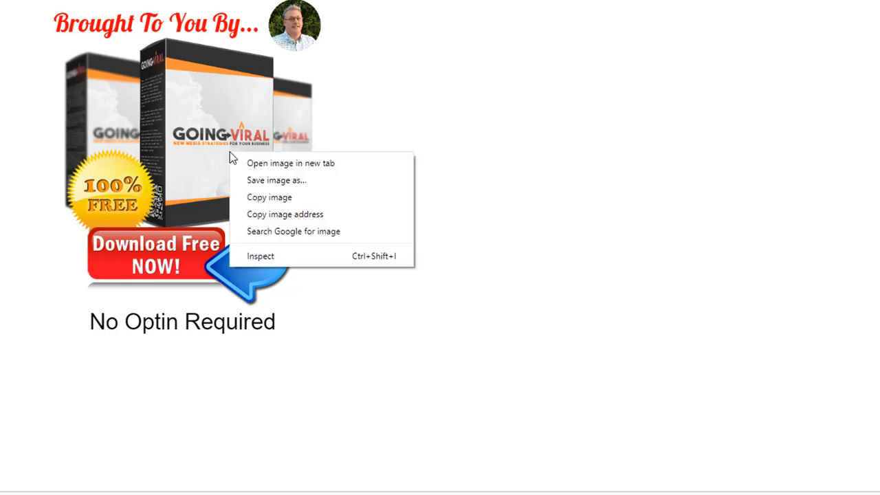
pyautogui.click(285, 182)
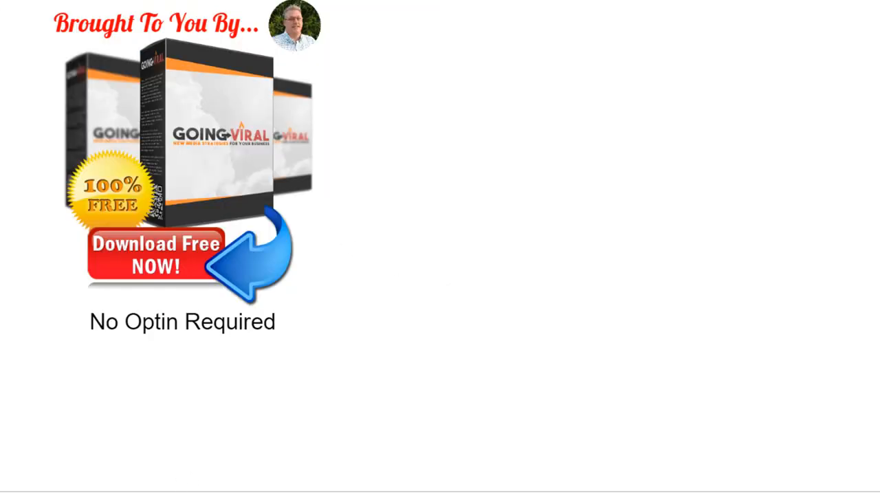
# Show the downloaded go-giver 1.png in its folder to check it, and minimize the folder window
pyautogui.click(182, 492)
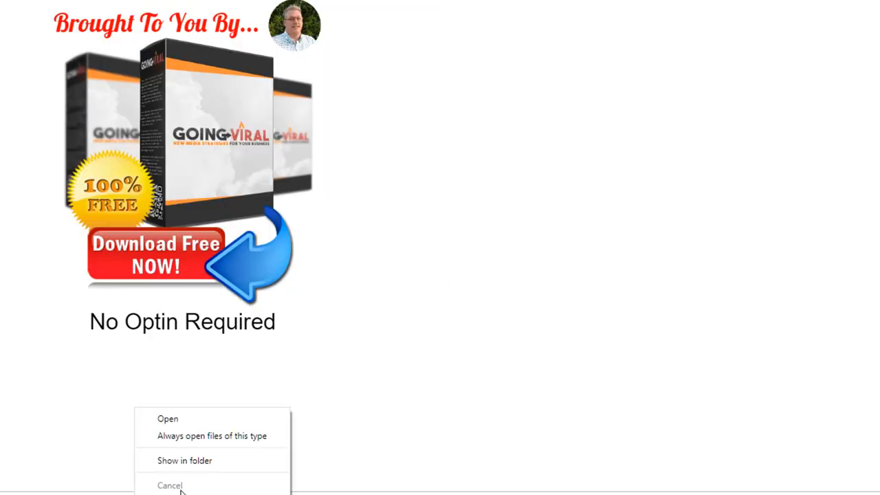
pyautogui.click(195, 458)
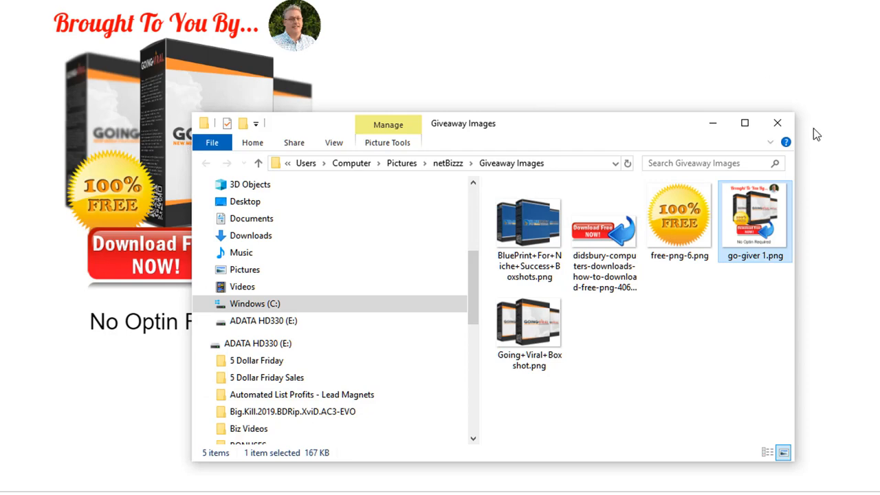
pyautogui.click(715, 125)
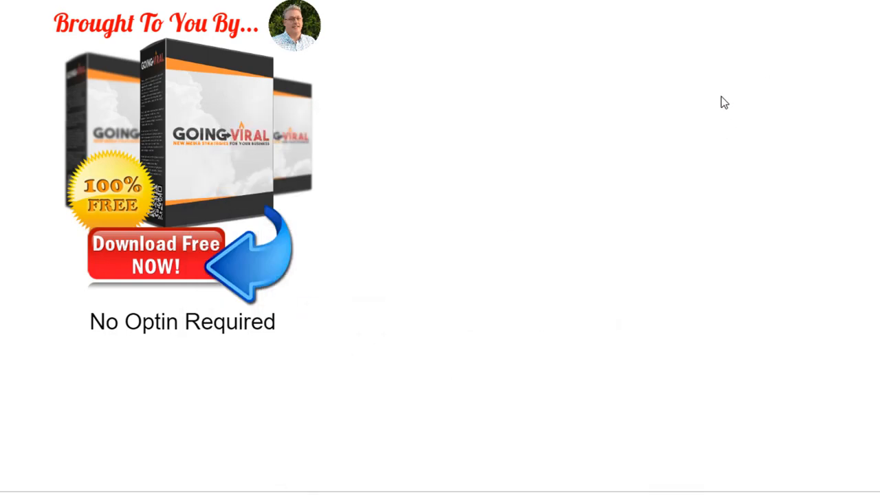